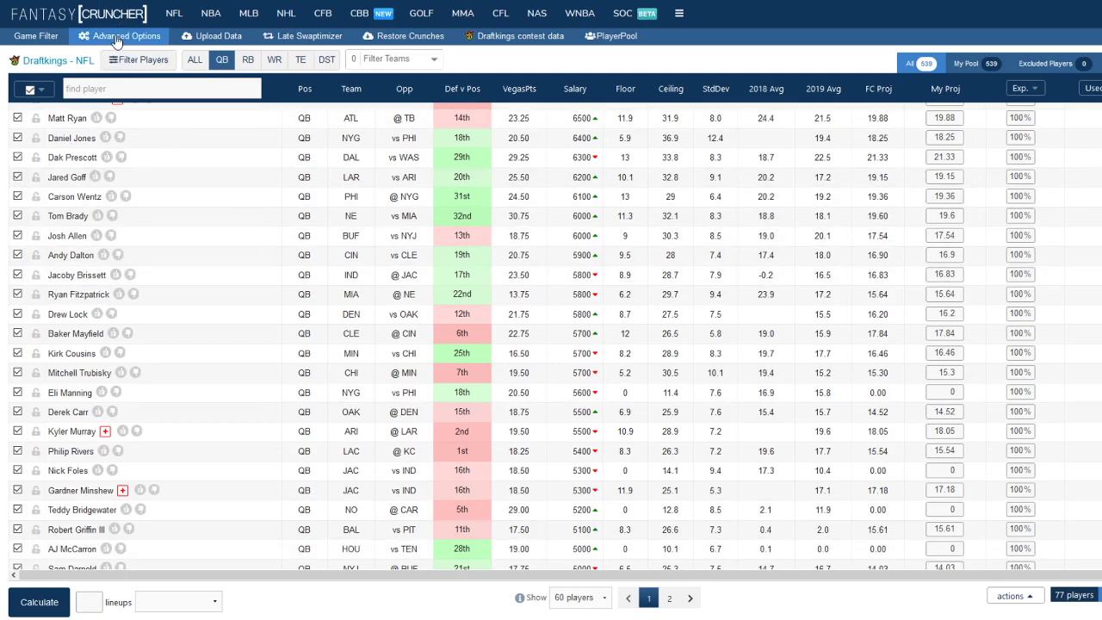
left_click(45, 36)
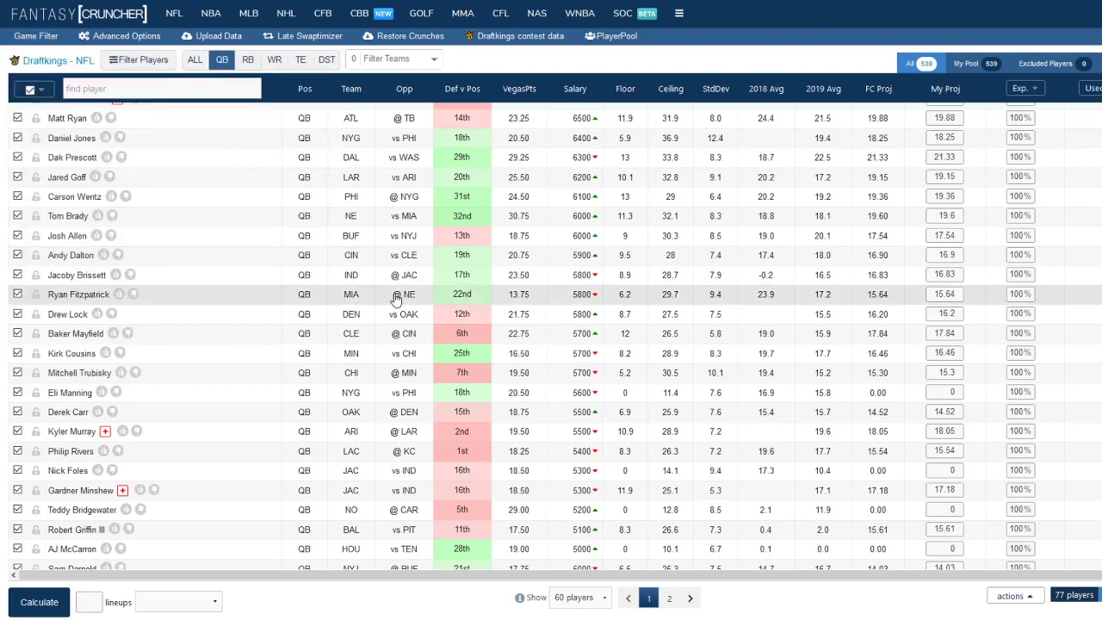
Exclude all quarterbacks from the player pool, then re-include only Jameis Winston, Dak Prescott and Drew Lock
scroll(374, 308, "up", 3)
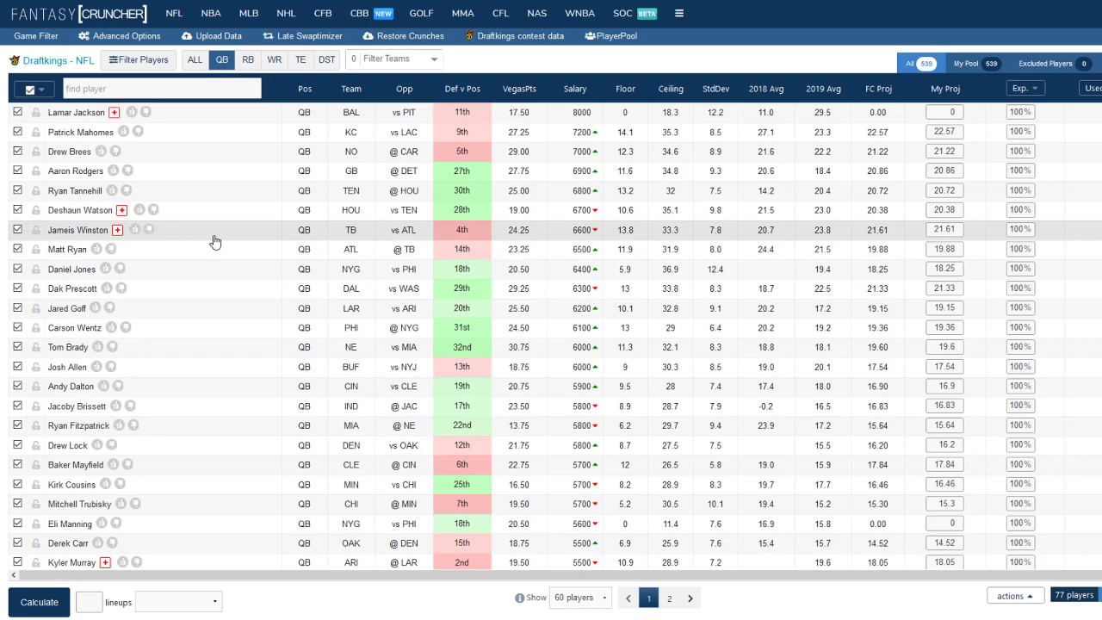
left_click(30, 89)
left_click(17, 230)
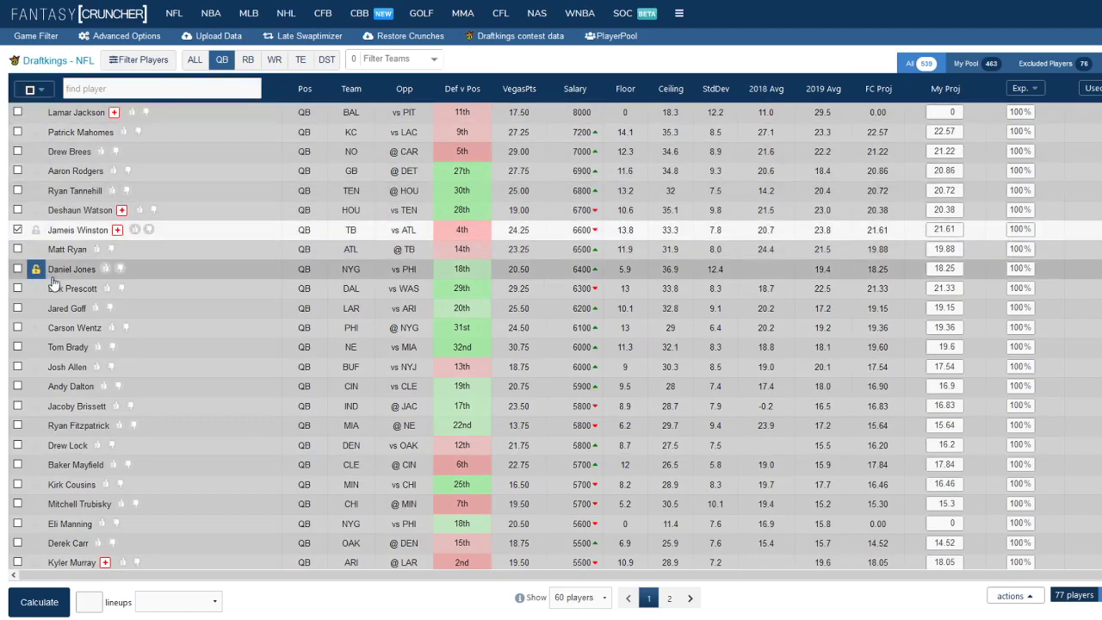
left_click(17, 289)
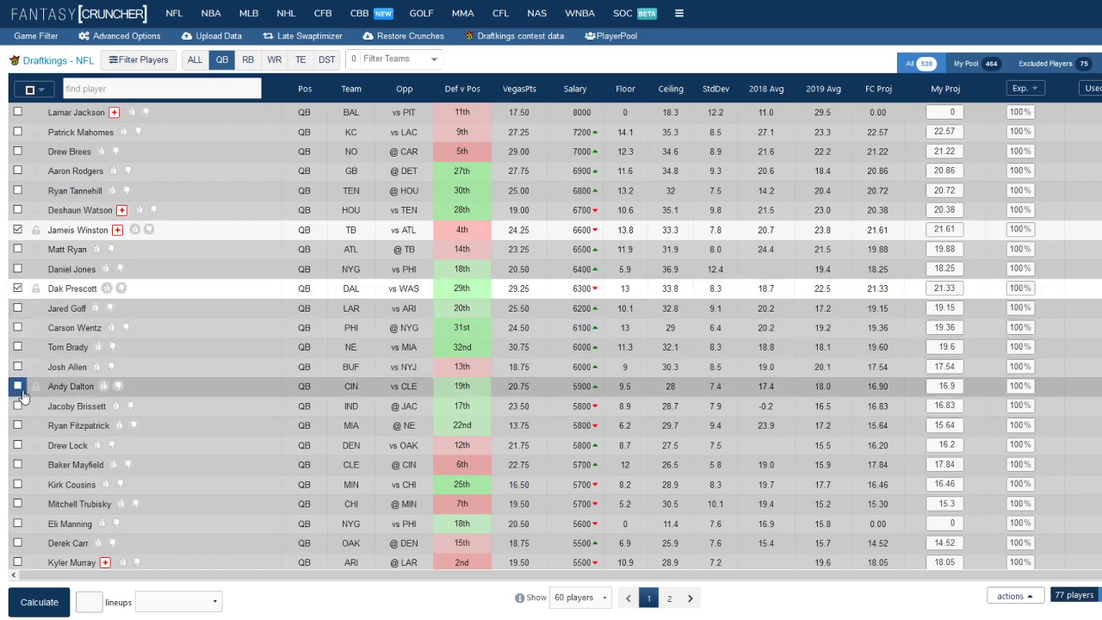
left_click(18, 444)
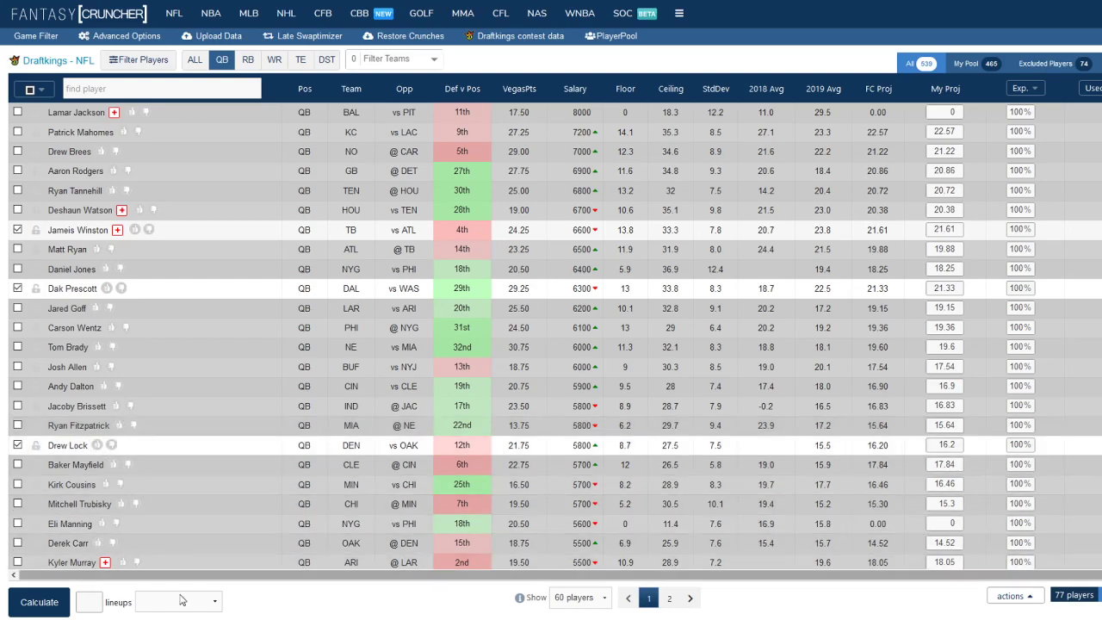
Examine the remaining quarterbacks' matchups, salaries and projections down to the cheapest options
scroll(207, 474, "down", 1)
scroll(182, 462, "down", 1)
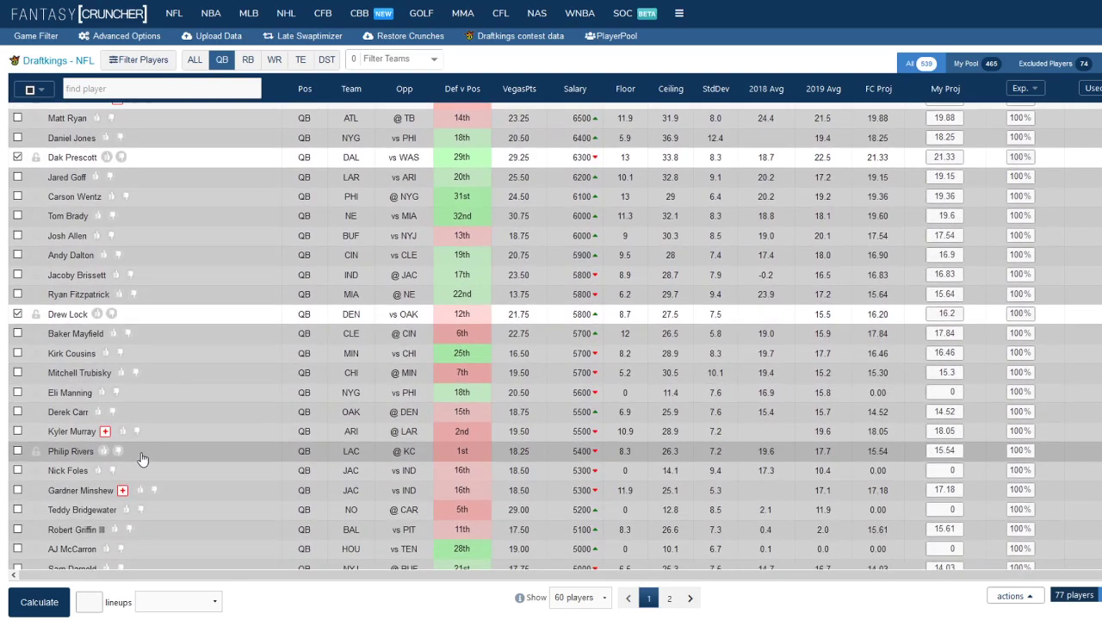
scroll(142, 458, "down", 1)
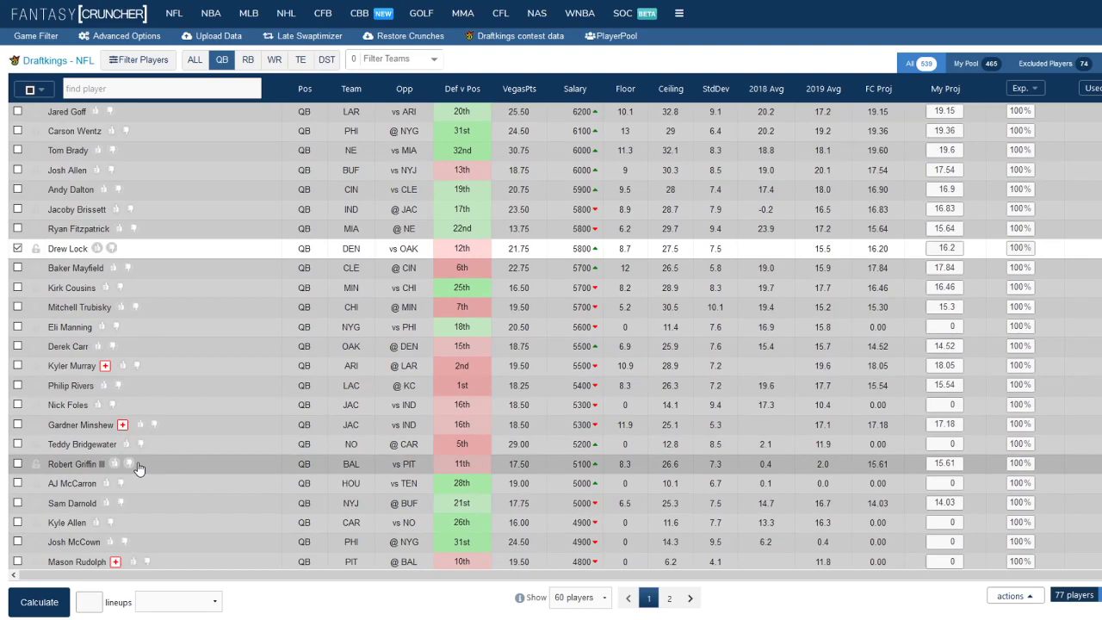
scroll(138, 468, "down", 1)
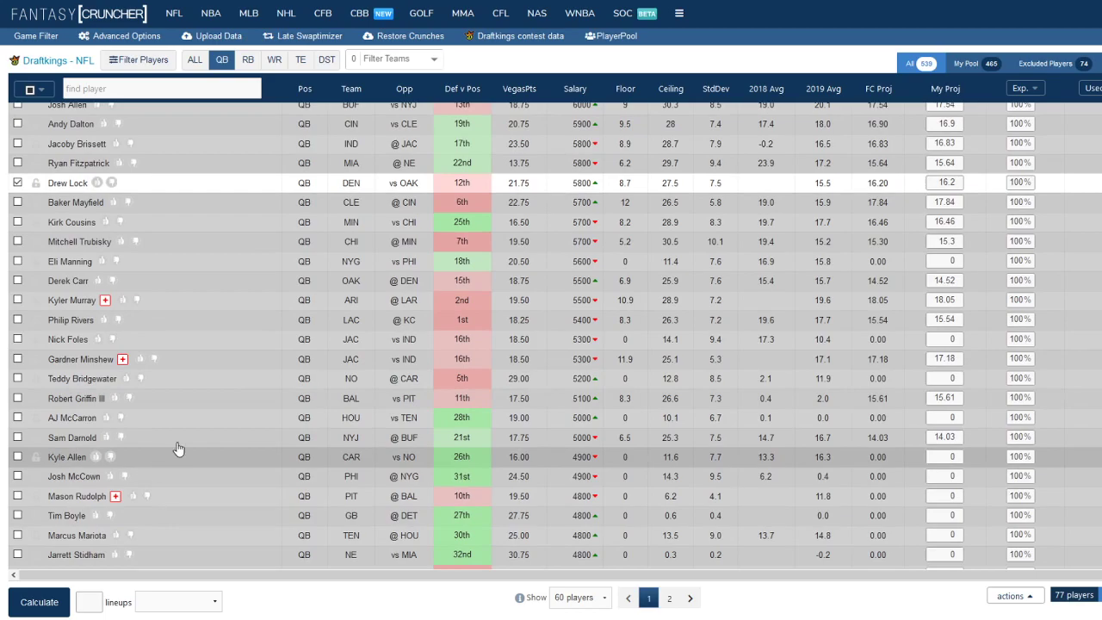
scroll(213, 435, "down", 1)
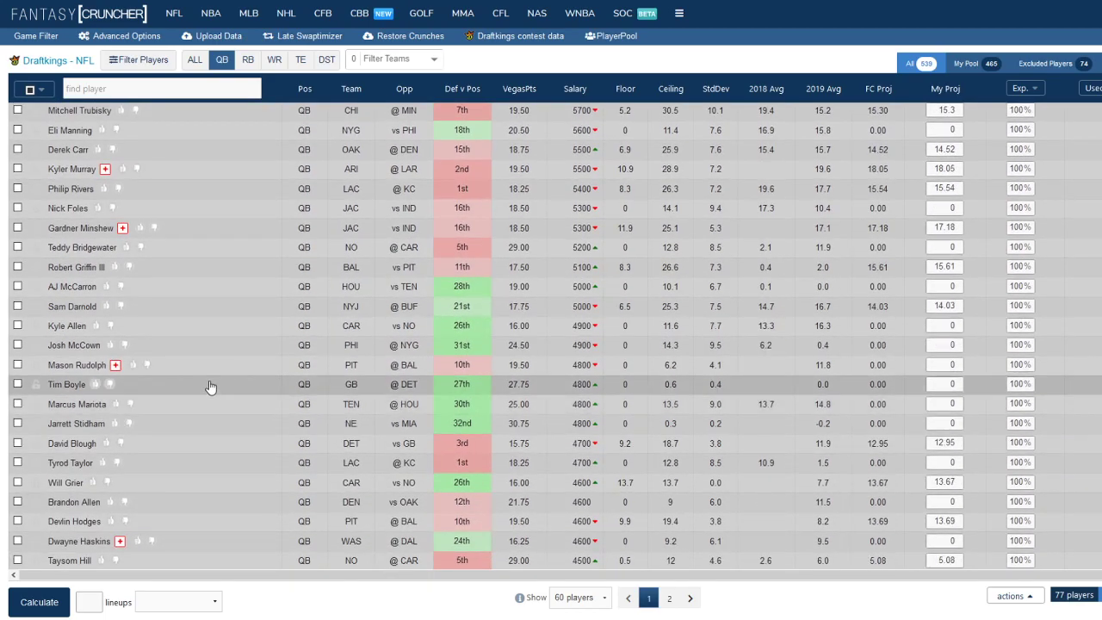
scroll(158, 447, "down", 1)
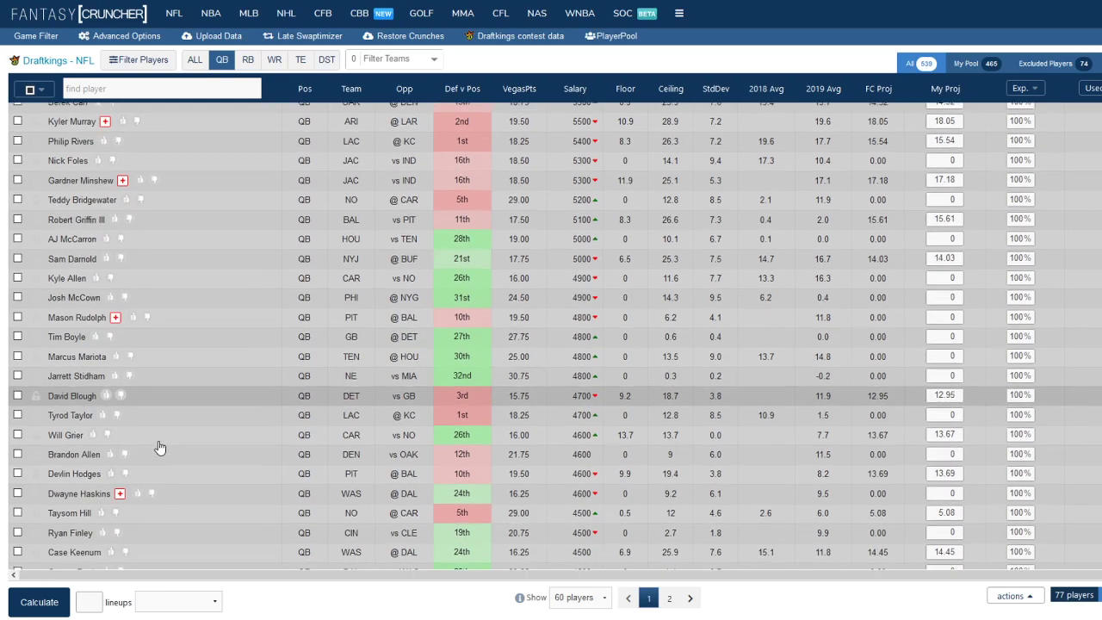
scroll(160, 441, "down", 1)
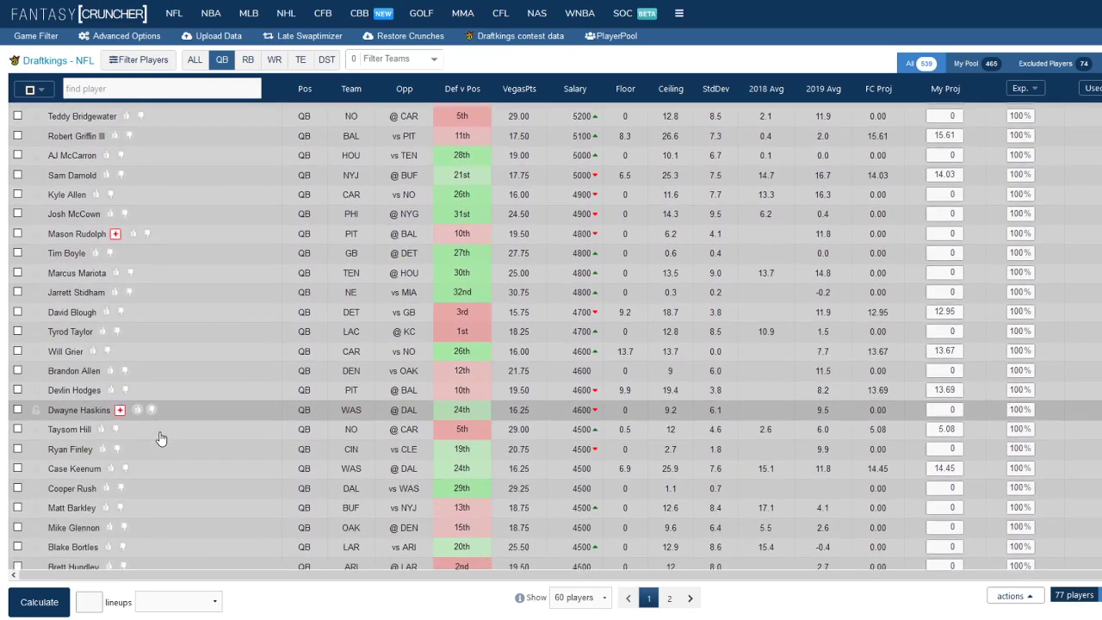
scroll(160, 437, "down", 1)
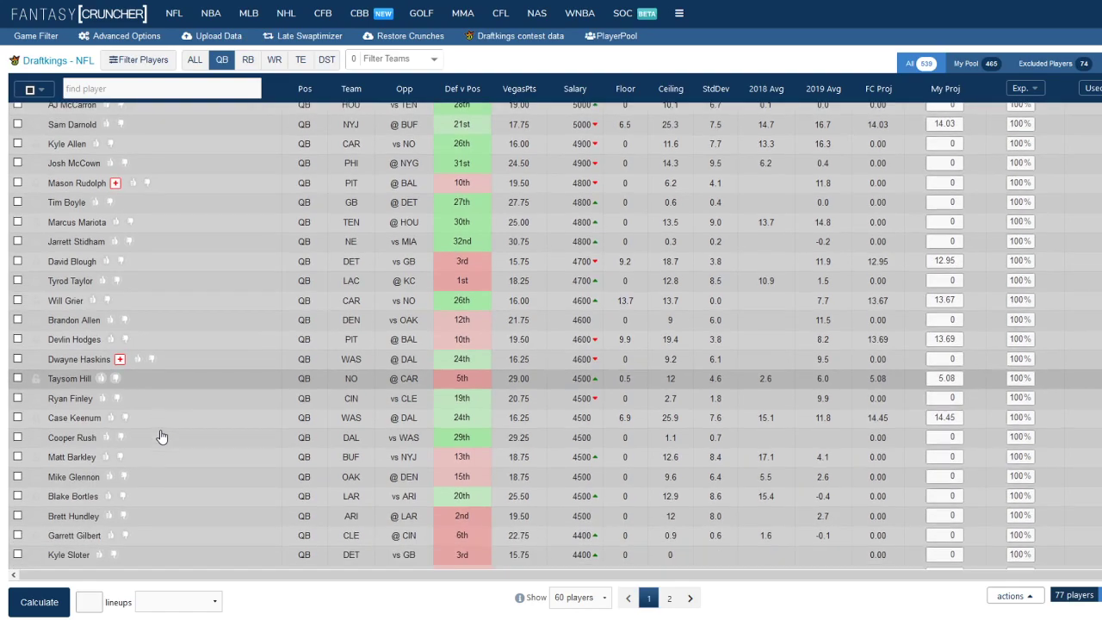
scroll(160, 438, "down", 3)
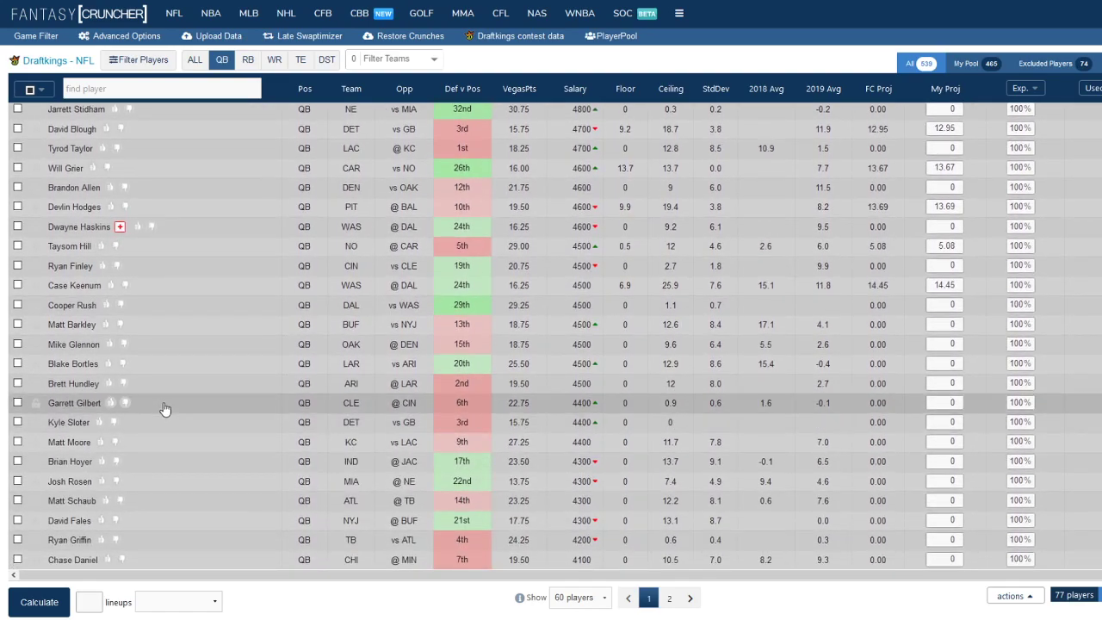
scroll(164, 408, "up", 4)
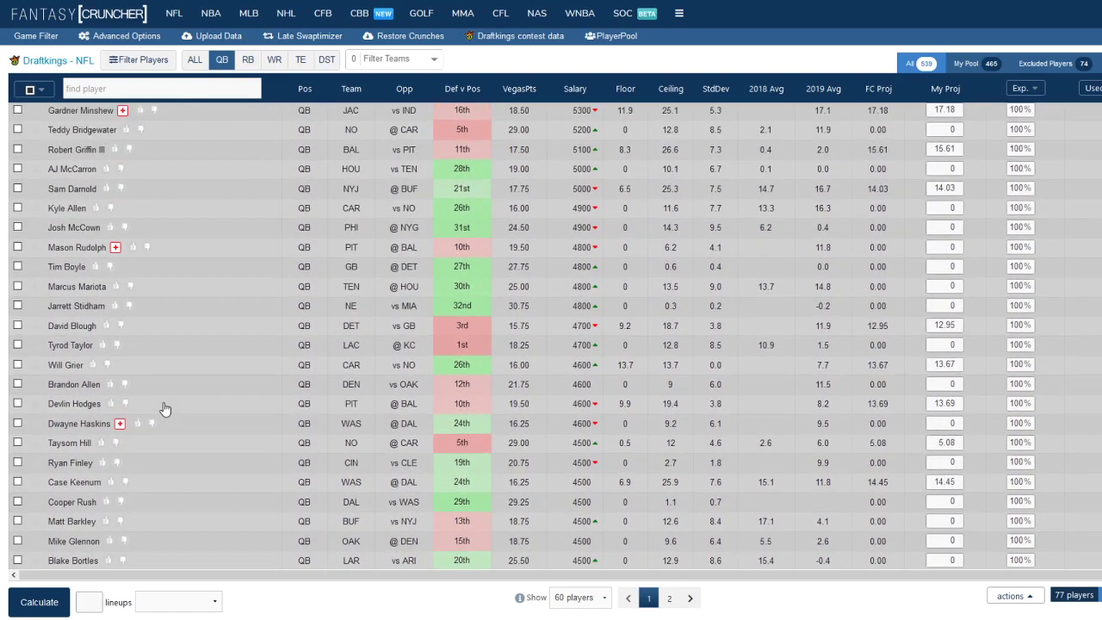
scroll(165, 408, "up", 5)
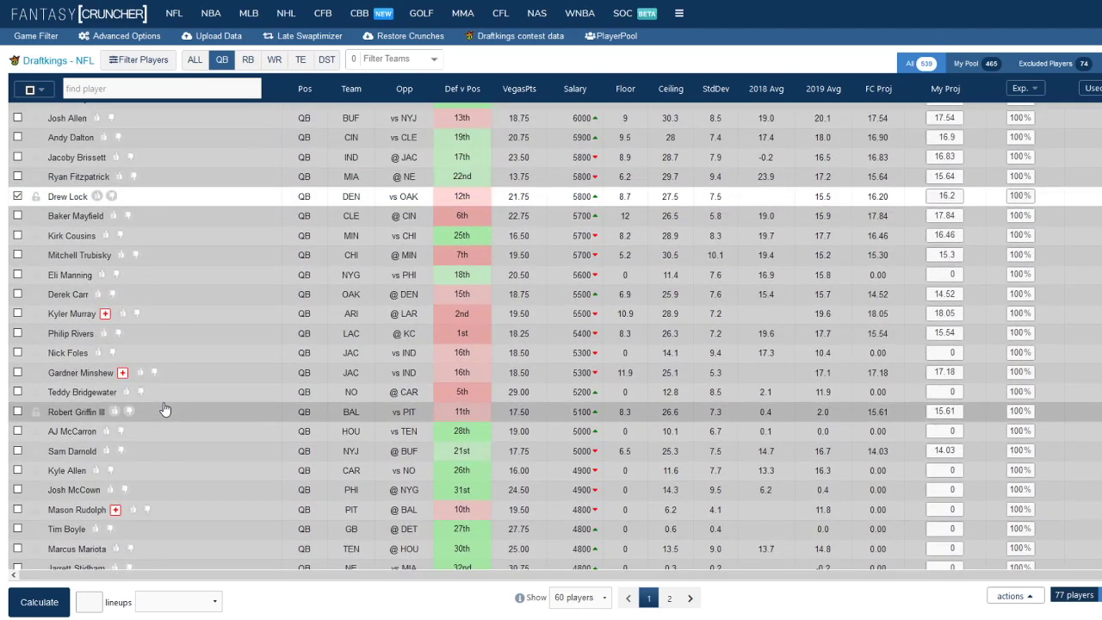
scroll(189, 467, "down", 5)
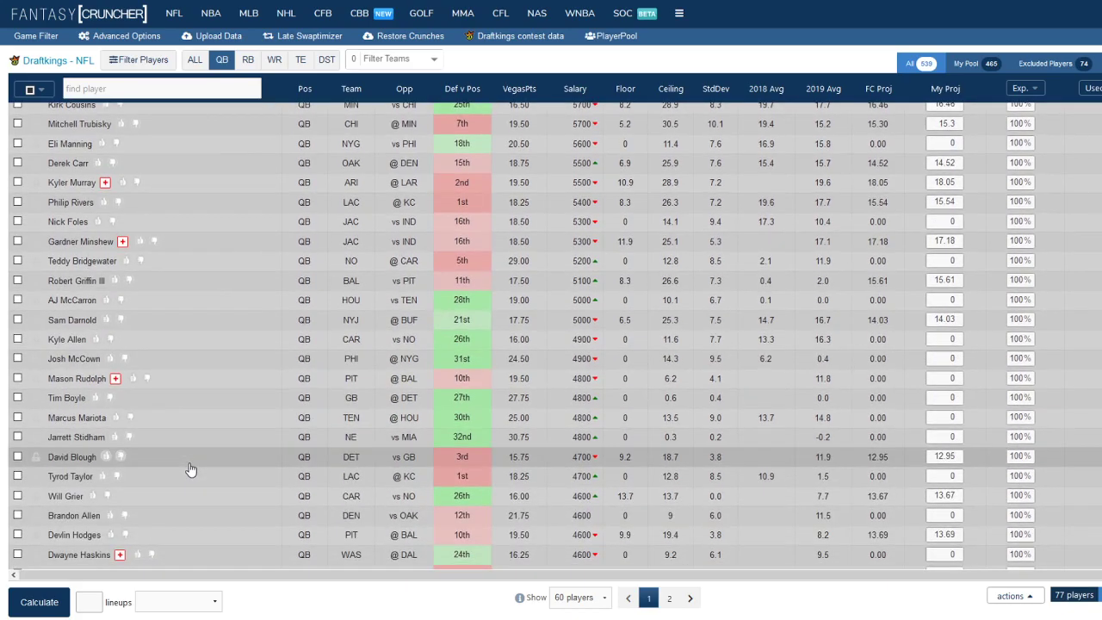
scroll(191, 469, "down", 1)
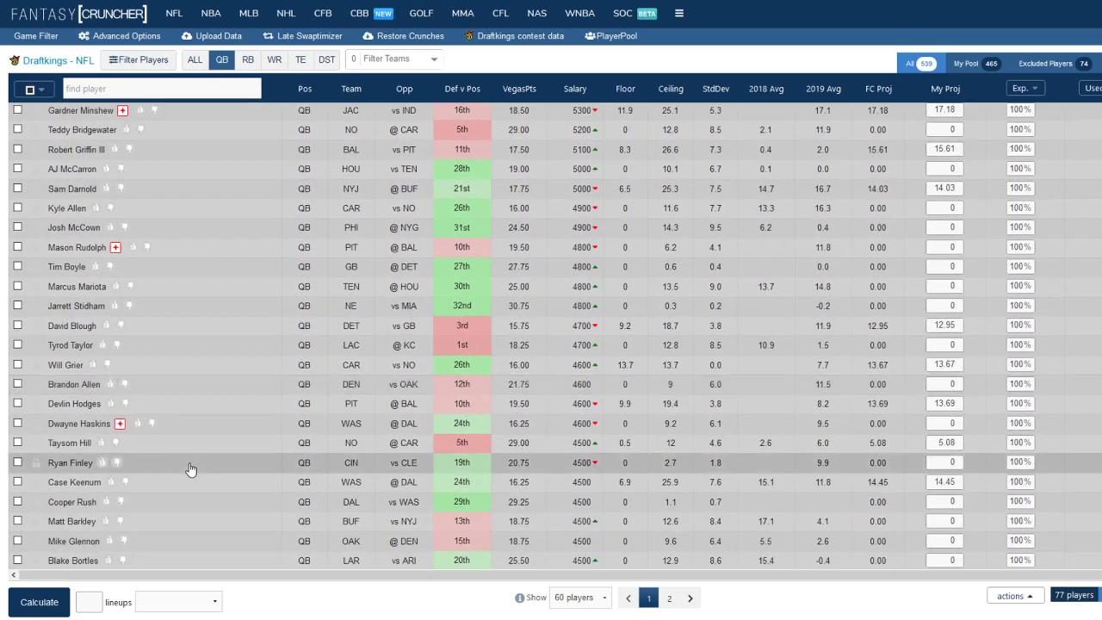
scroll(184, 457, "up", 2)
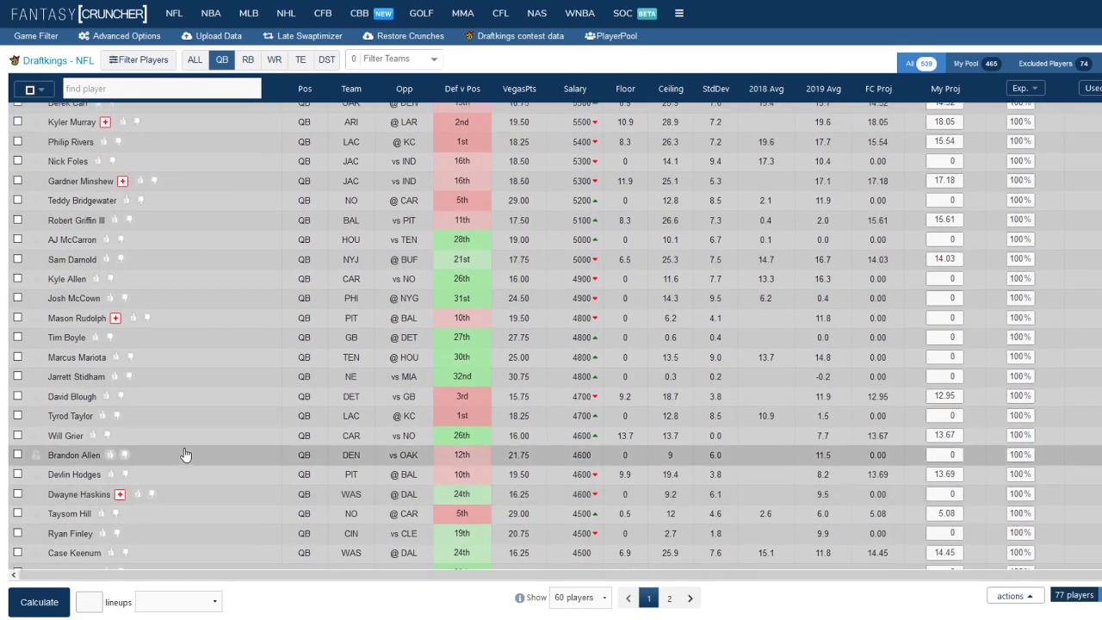
scroll(184, 454, "up", 8)
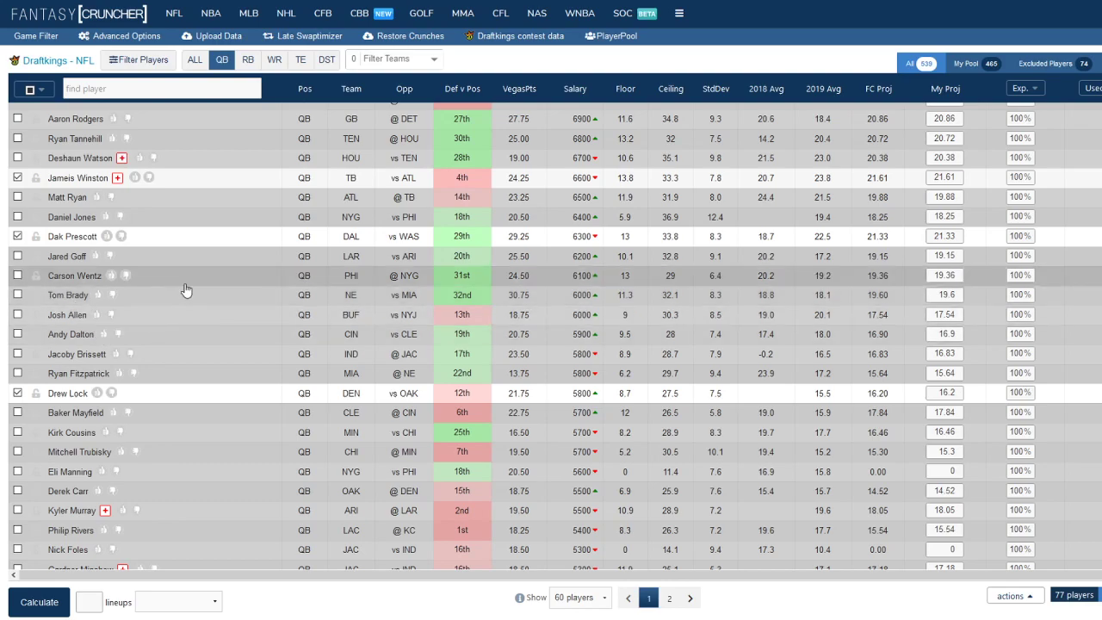
scroll(184, 281, "up", 1)
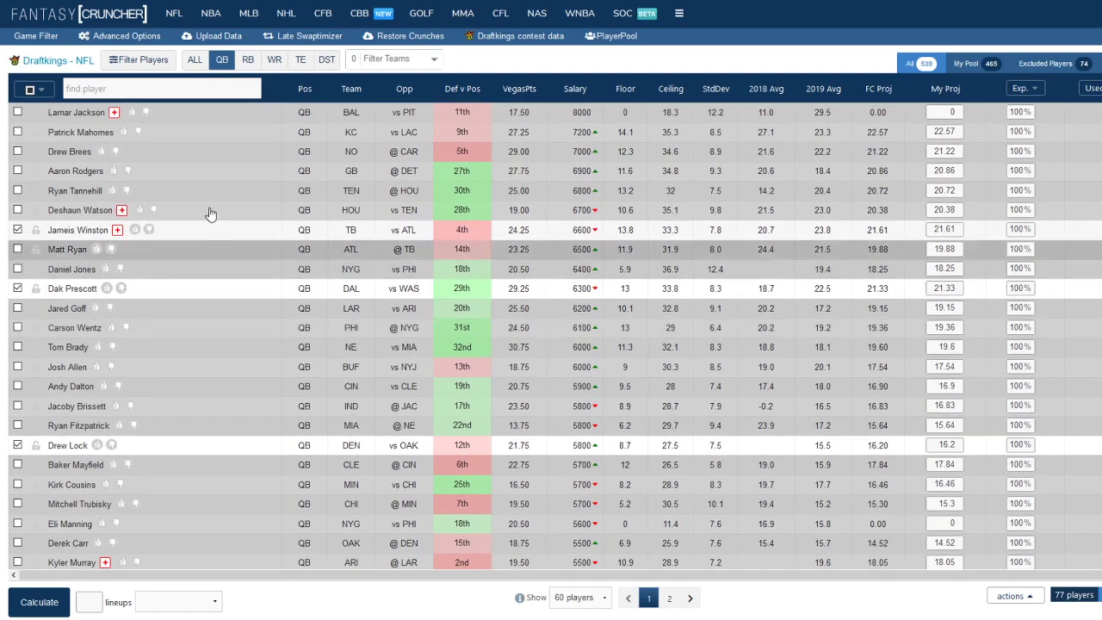
Exclude all running backs from the player pool, then re-include Christian McCaffrey, Aaron Jones and Joe Mixon
left_click(248, 59)
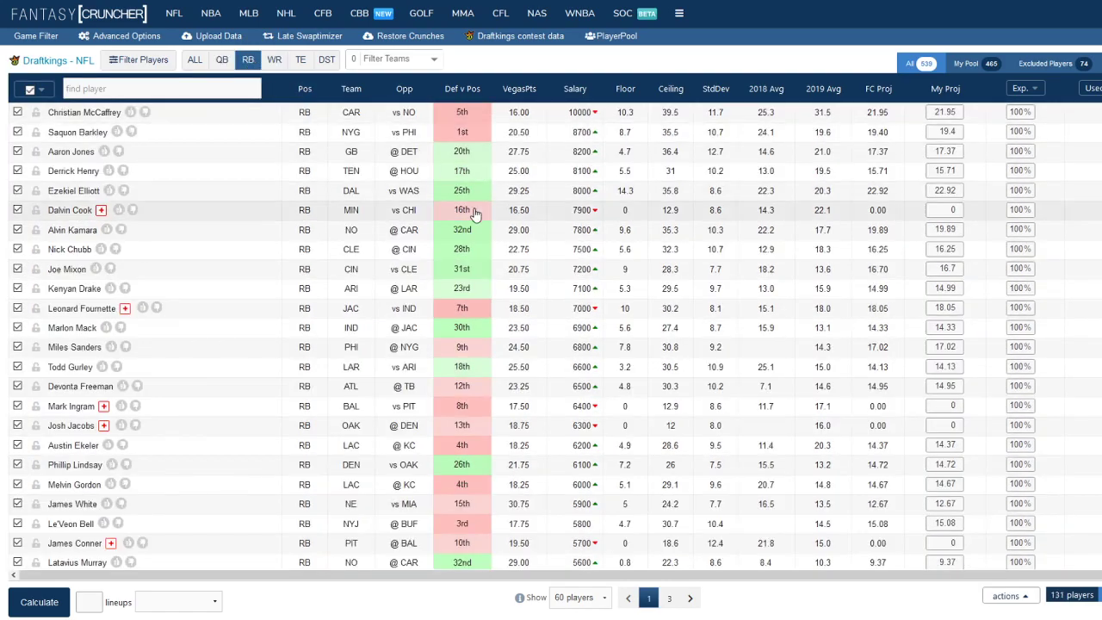
left_click(33, 90)
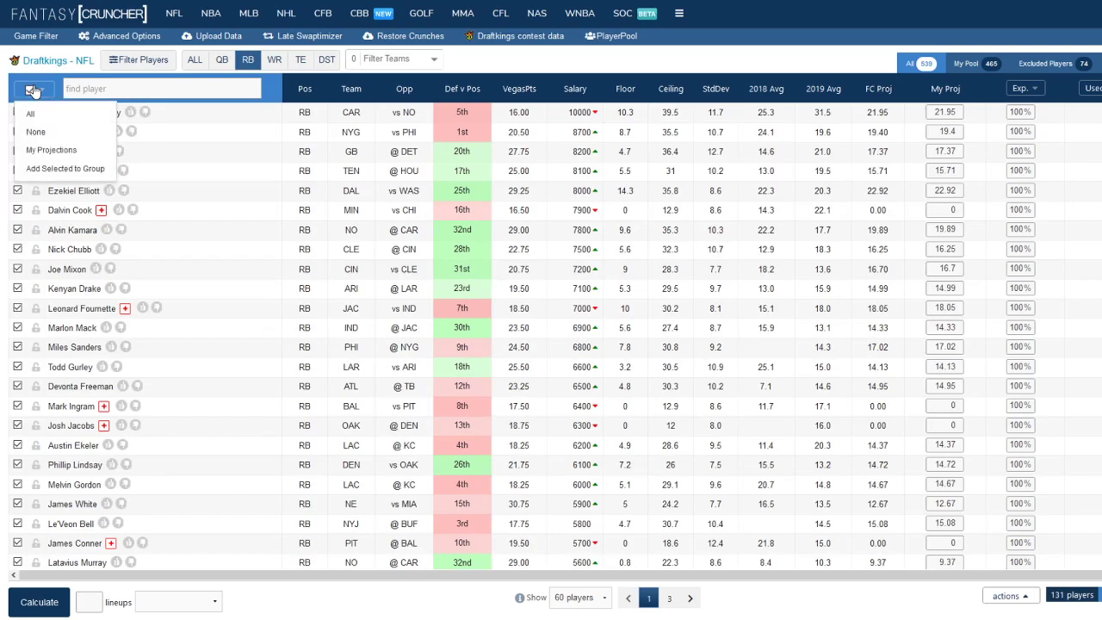
left_click(30, 89)
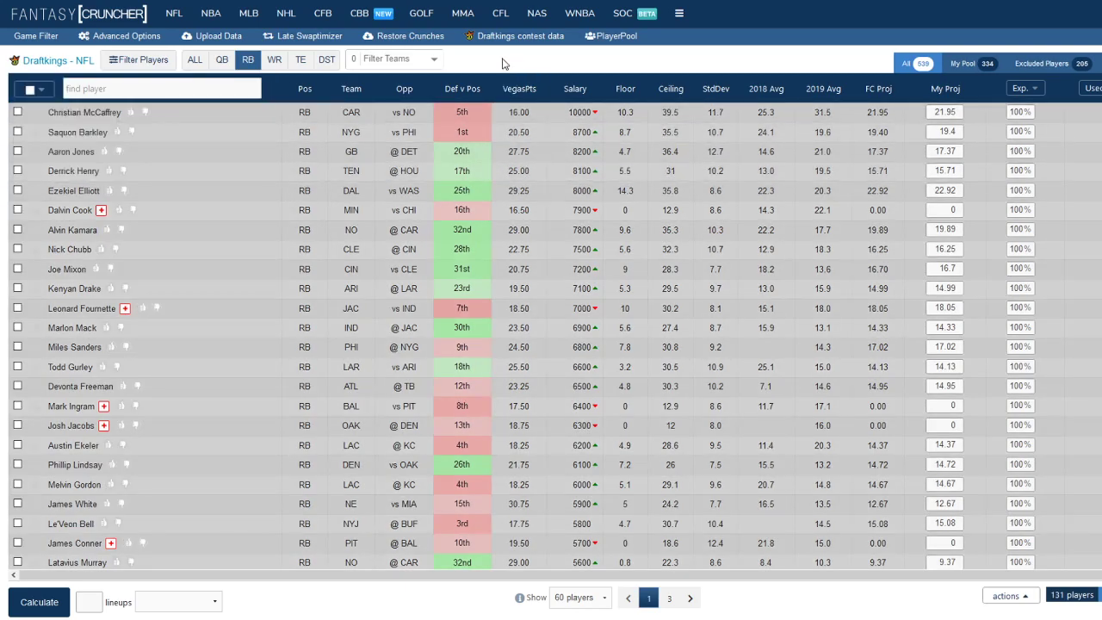
left_click(17, 112)
left_click(18, 150)
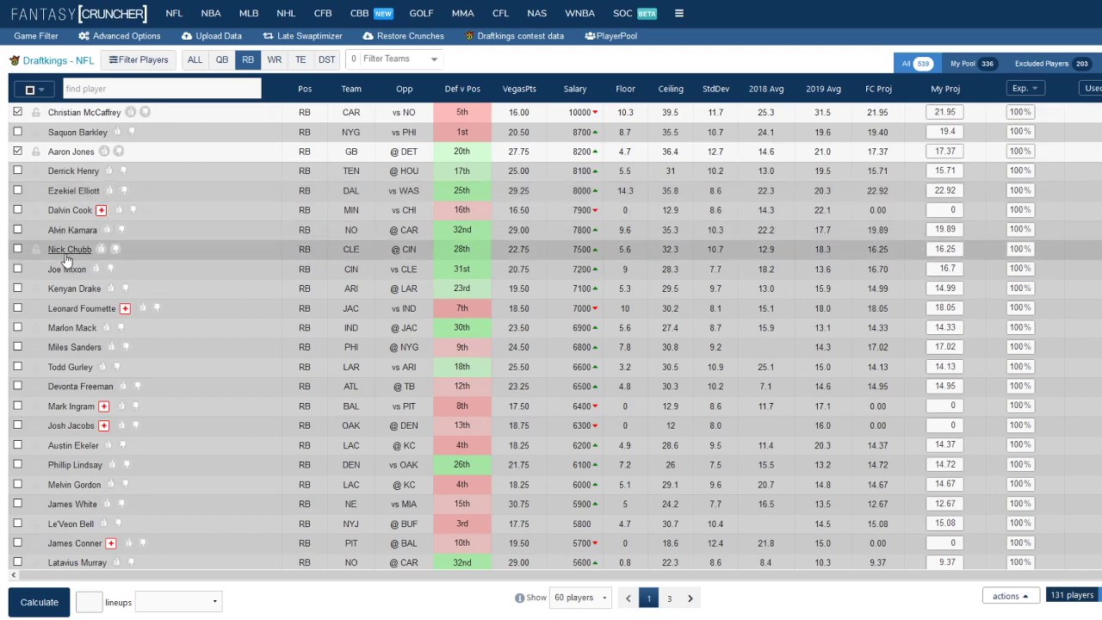
left_click(17, 268)
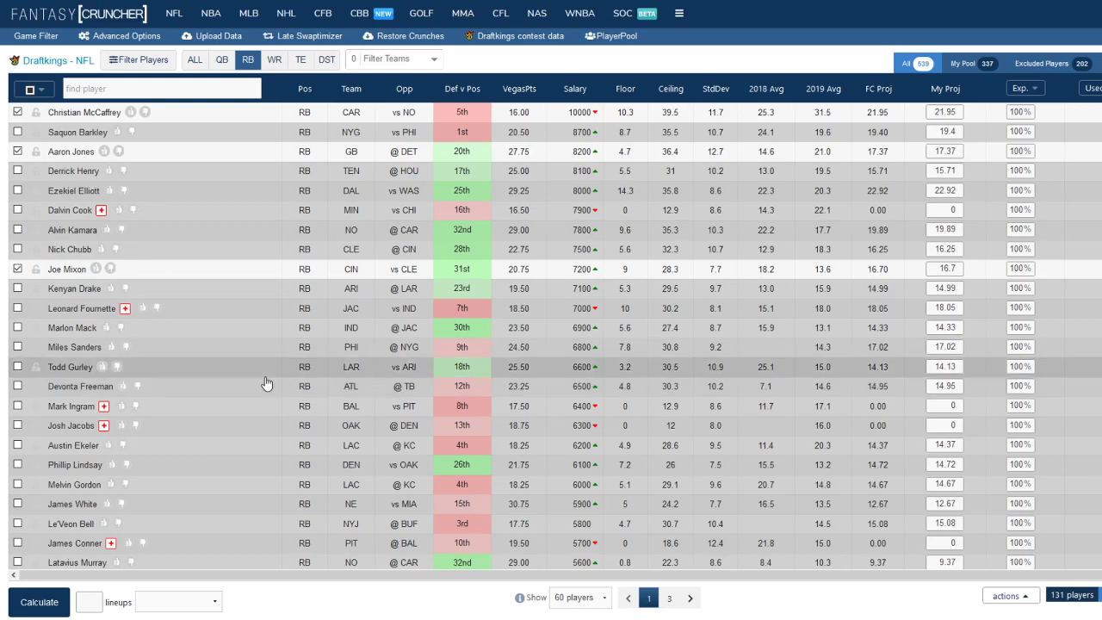
Add the lower-priced running backs DeAndre Washington and Sony Michel to the player pool
scroll(130, 346, "down", 2)
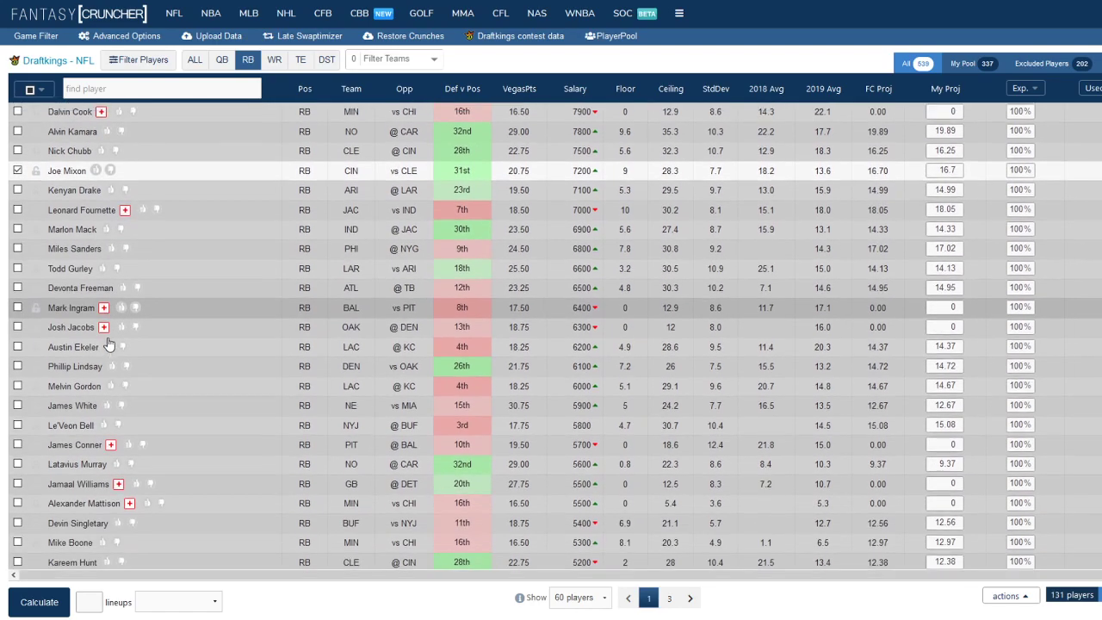
scroll(108, 344, "down", 2)
scroll(95, 353, "down", 1)
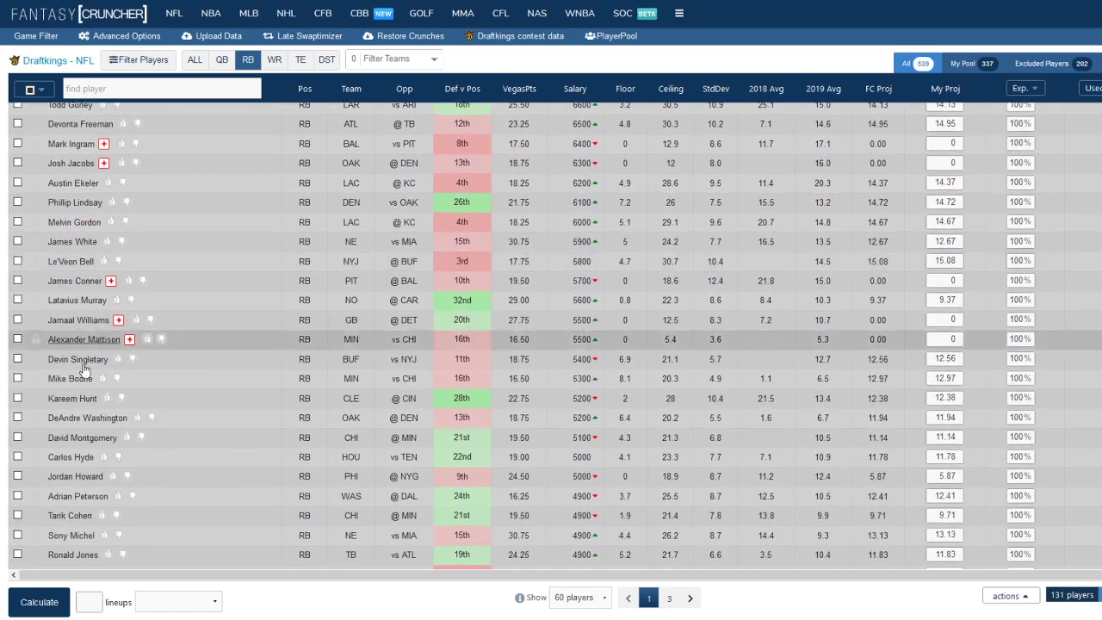
left_click(17, 417)
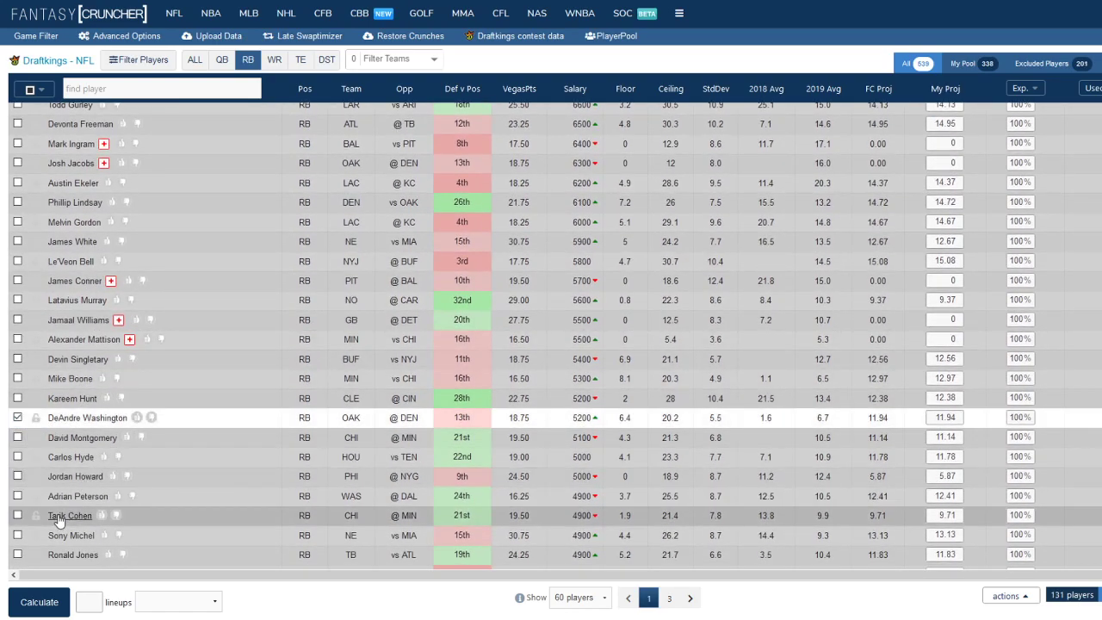
left_click(18, 534)
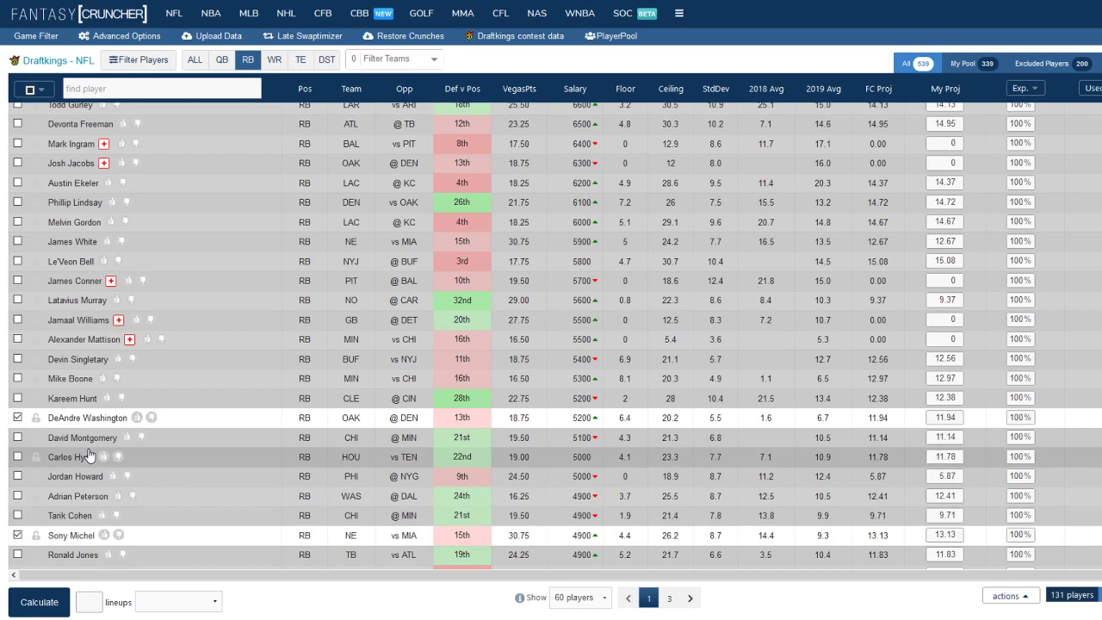
Add the running back Ryquell Armstead to the player pool and check the cheaper running backs below him
scroll(197, 494, "down", 3)
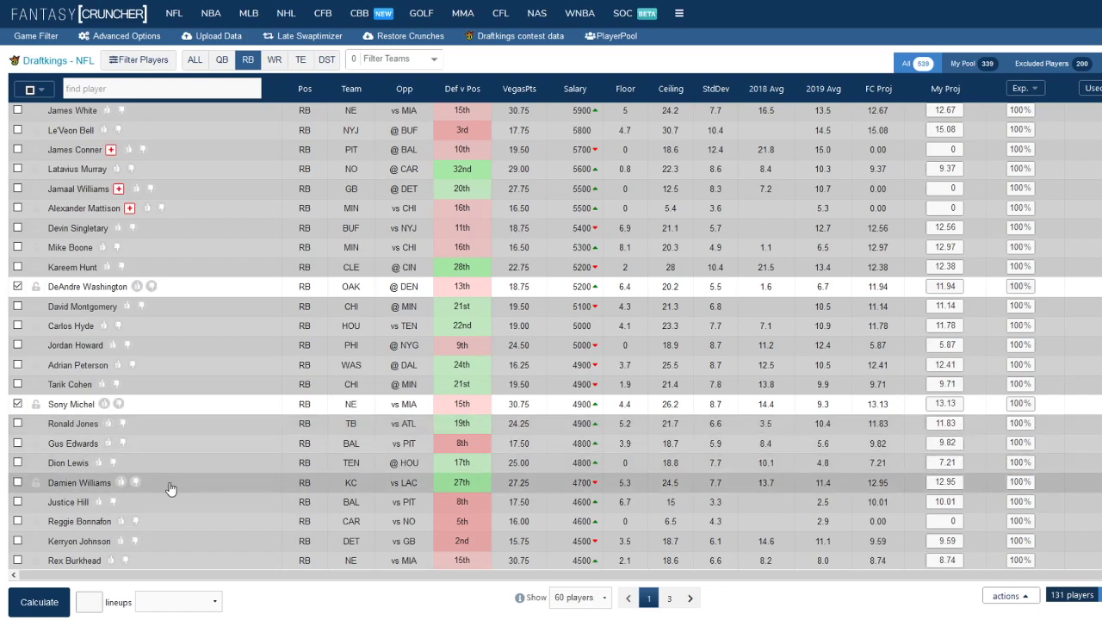
scroll(167, 448, "down", 1)
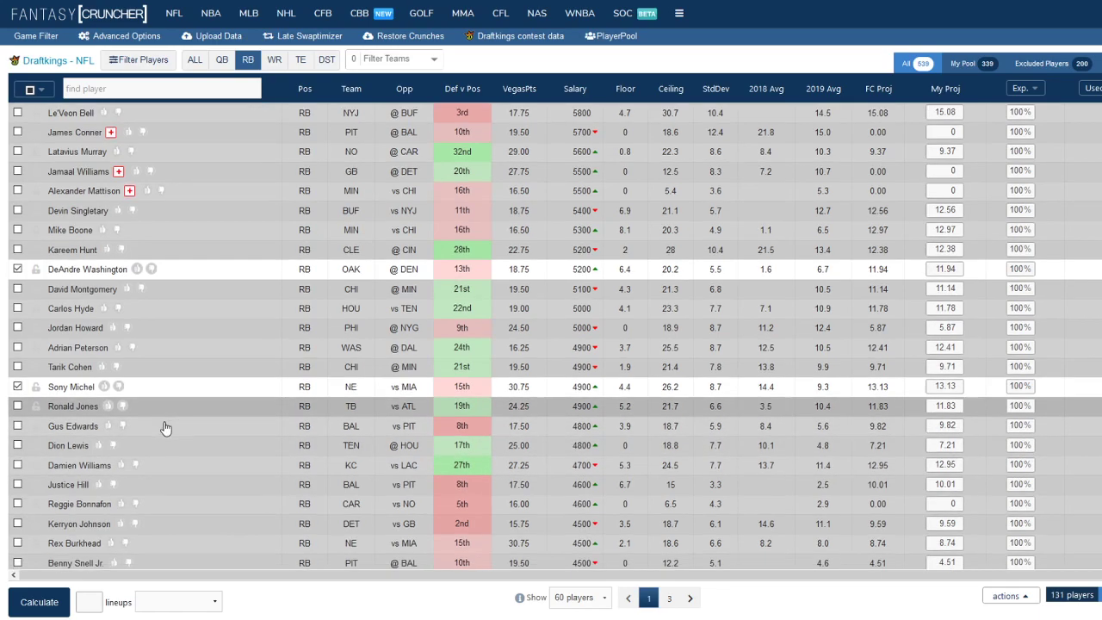
scroll(166, 428, "down", 3)
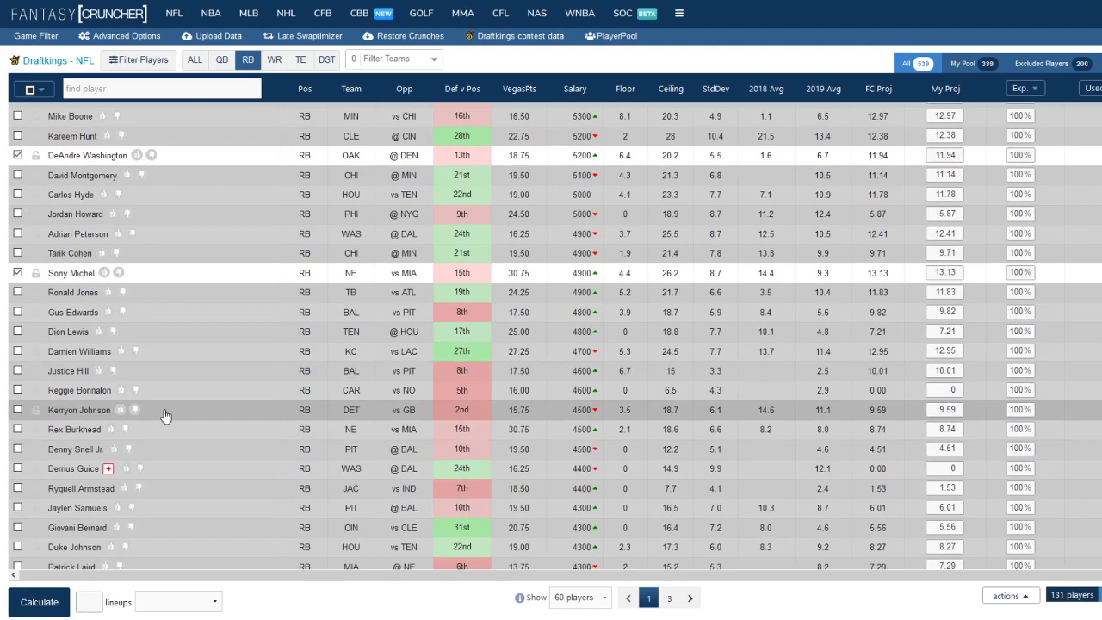
left_click(18, 488)
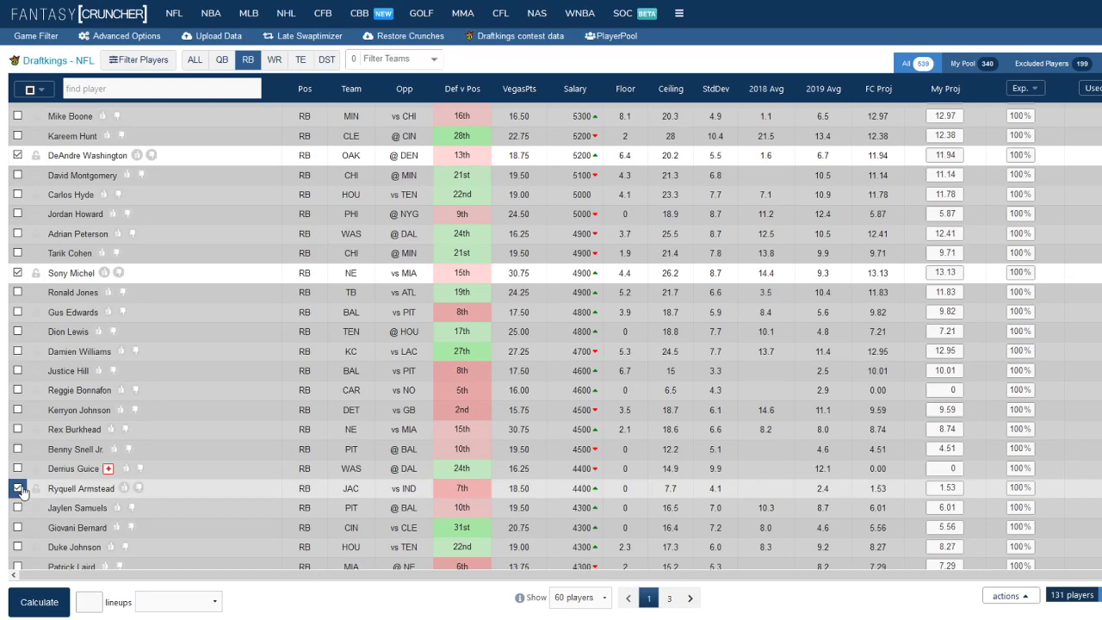
scroll(86, 488, "down", 3)
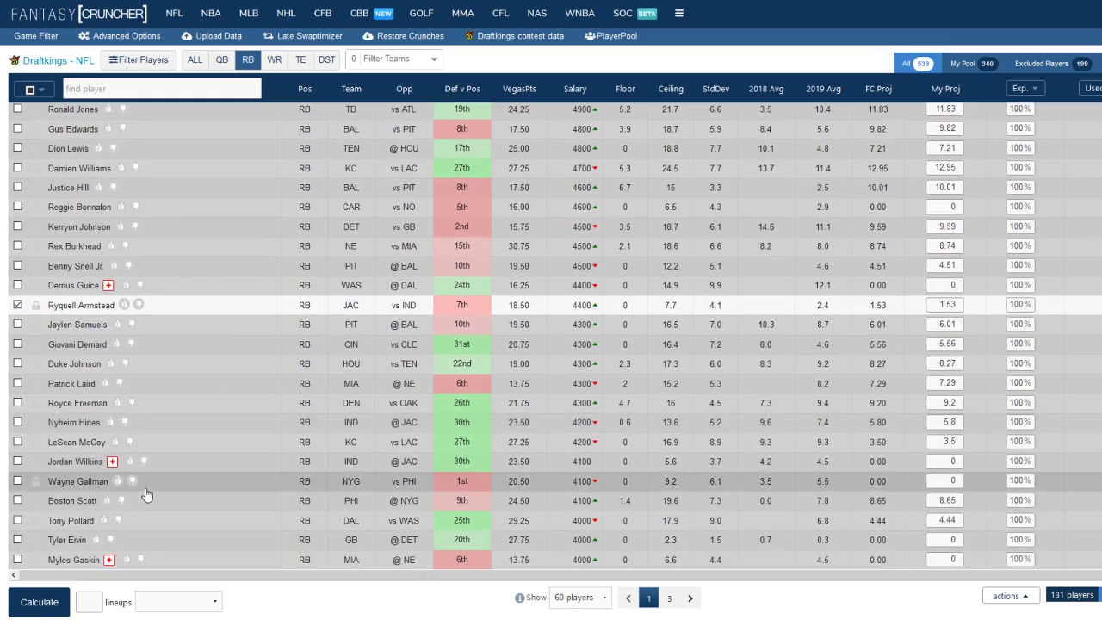
scroll(148, 489, "up", 4)
scroll(146, 494, "up", 5)
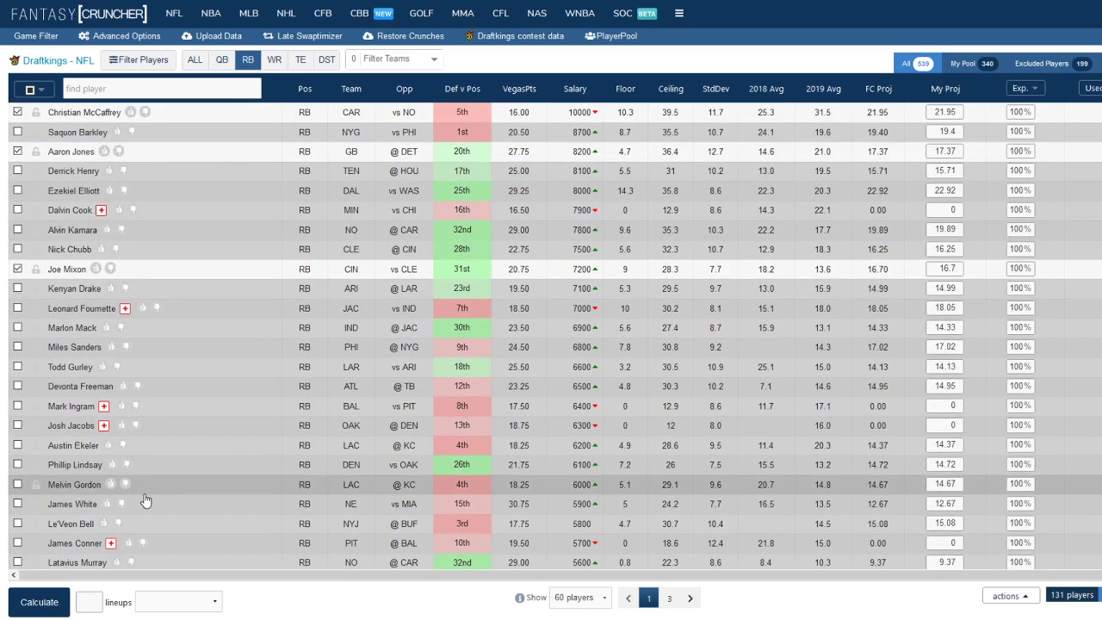
Review the wide receivers' matchups, salaries and projections down to the mid-priced options, including Michael Gallup's news and game log
scroll(143, 502, "down", 2)
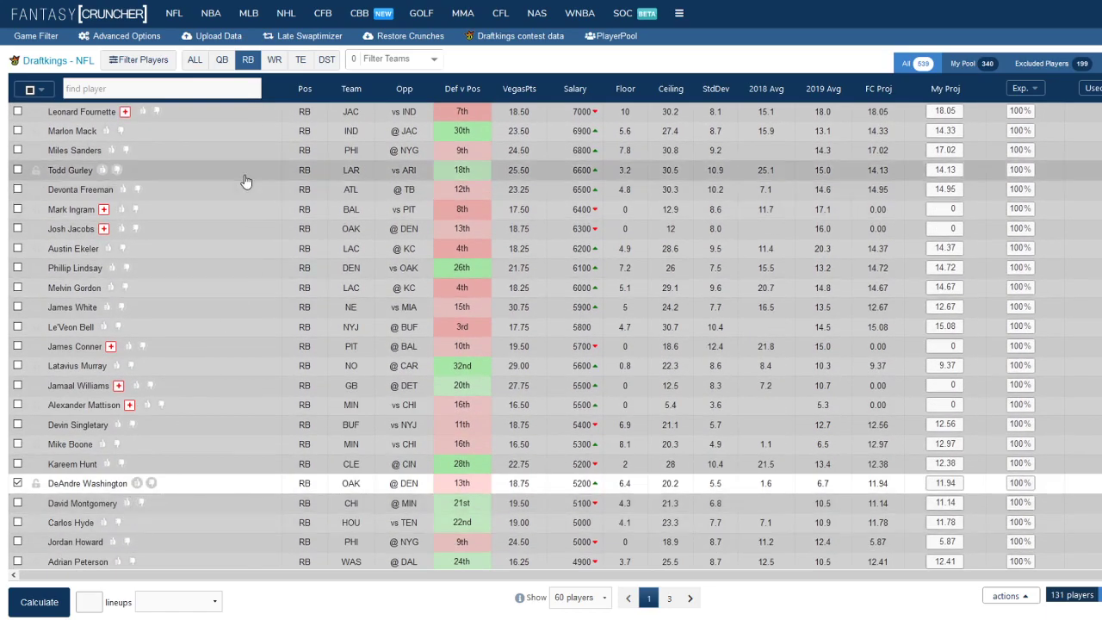
scroll(254, 181, "up", 3)
left_click(275, 62)
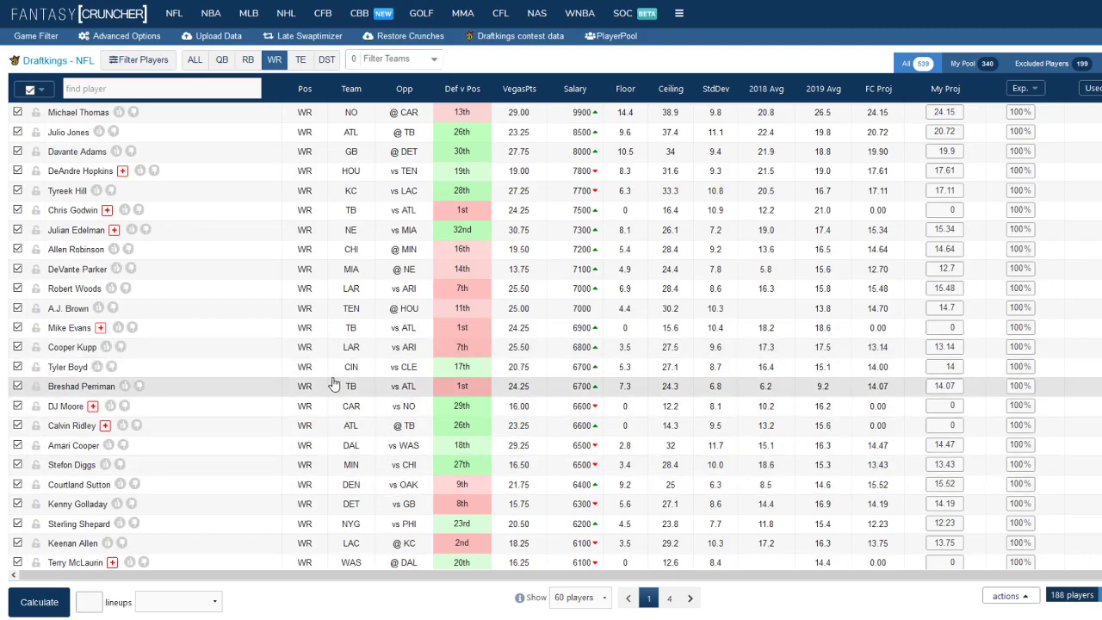
scroll(334, 383, "down", 5)
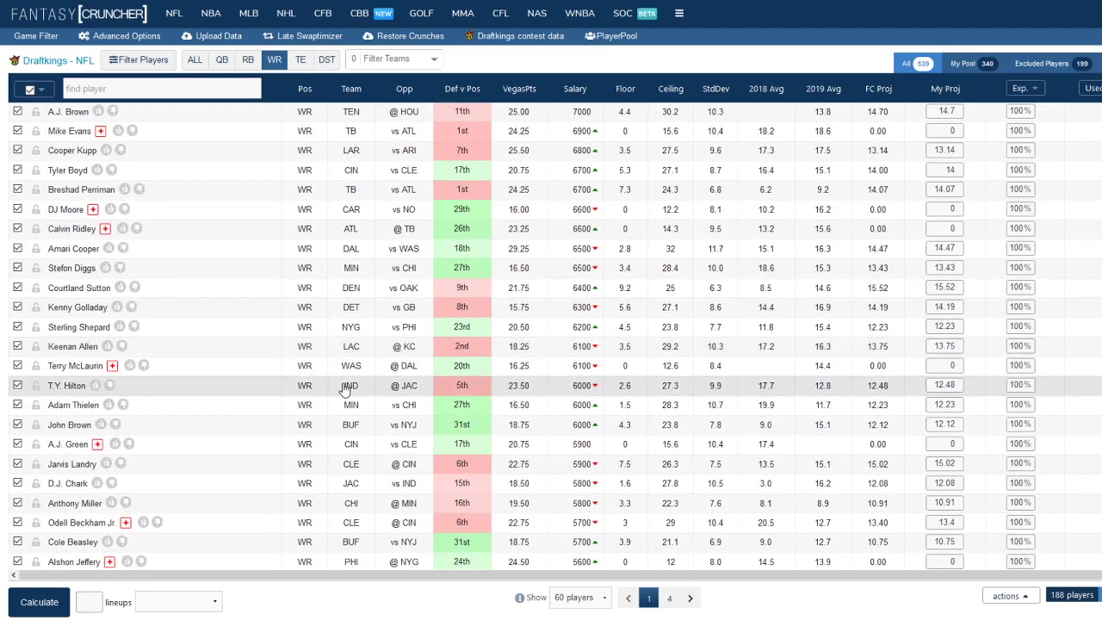
scroll(336, 385, "down", 3)
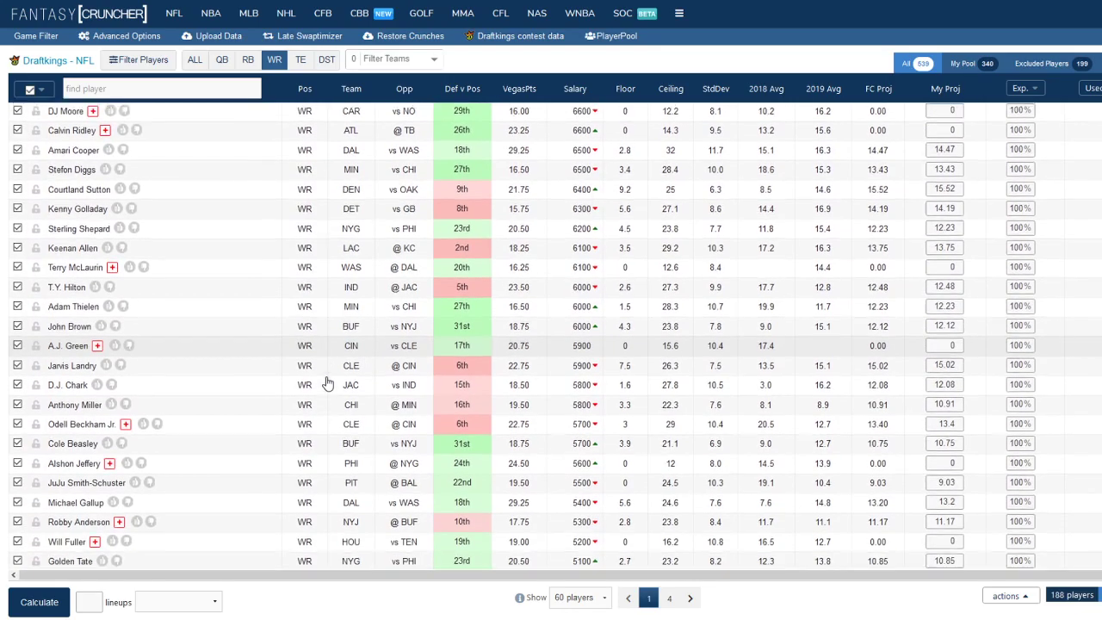
scroll(328, 383, "down", 5)
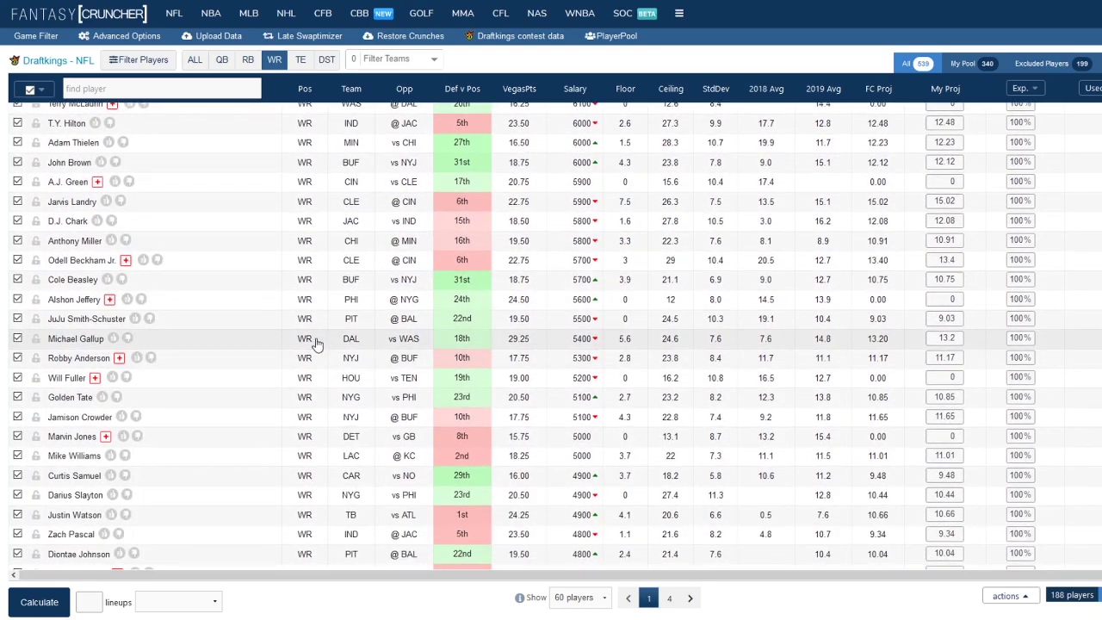
left_click(95, 339)
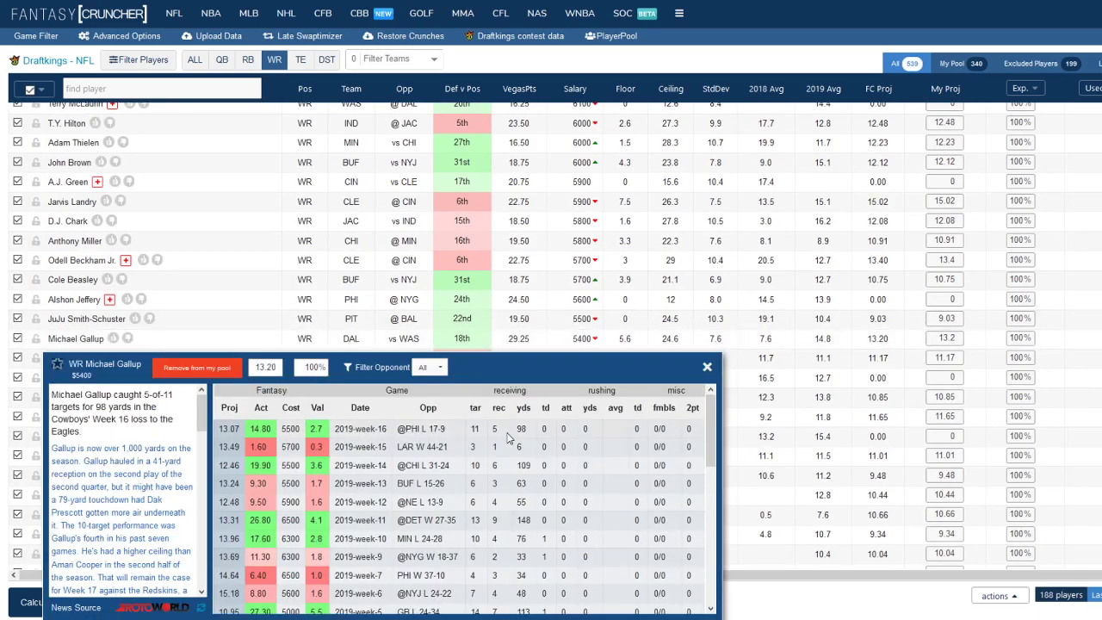
left_click(706, 367)
Examine the cheaper wide receivers, including Hunter Renfrow's news and game log, and continue onto the second page of the list
scroll(180, 419, "down", 3)
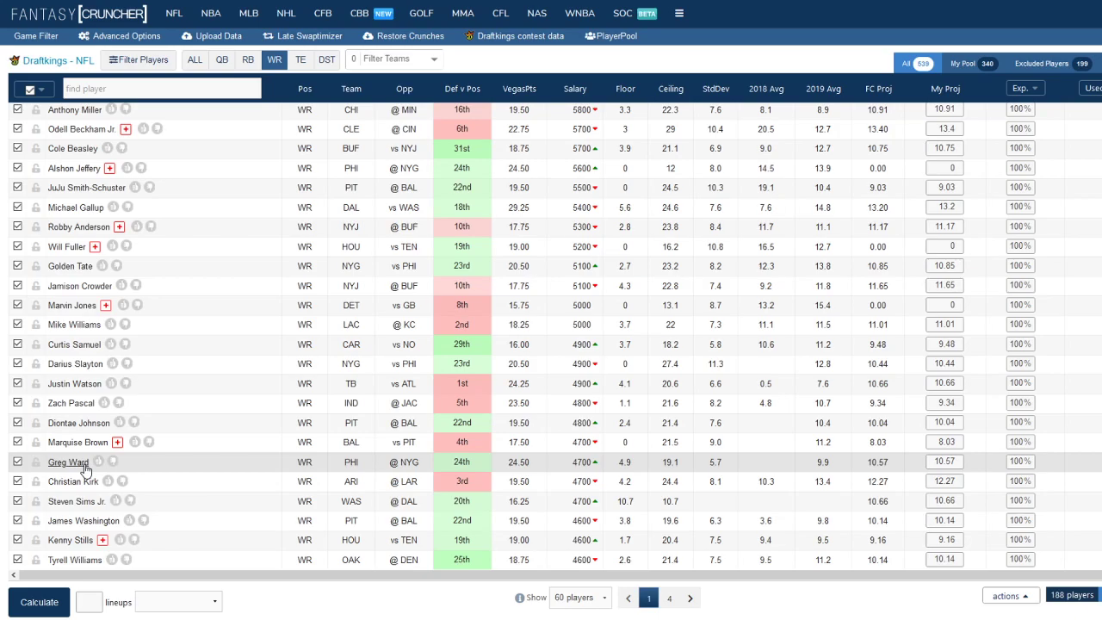
scroll(175, 472, "down", 3)
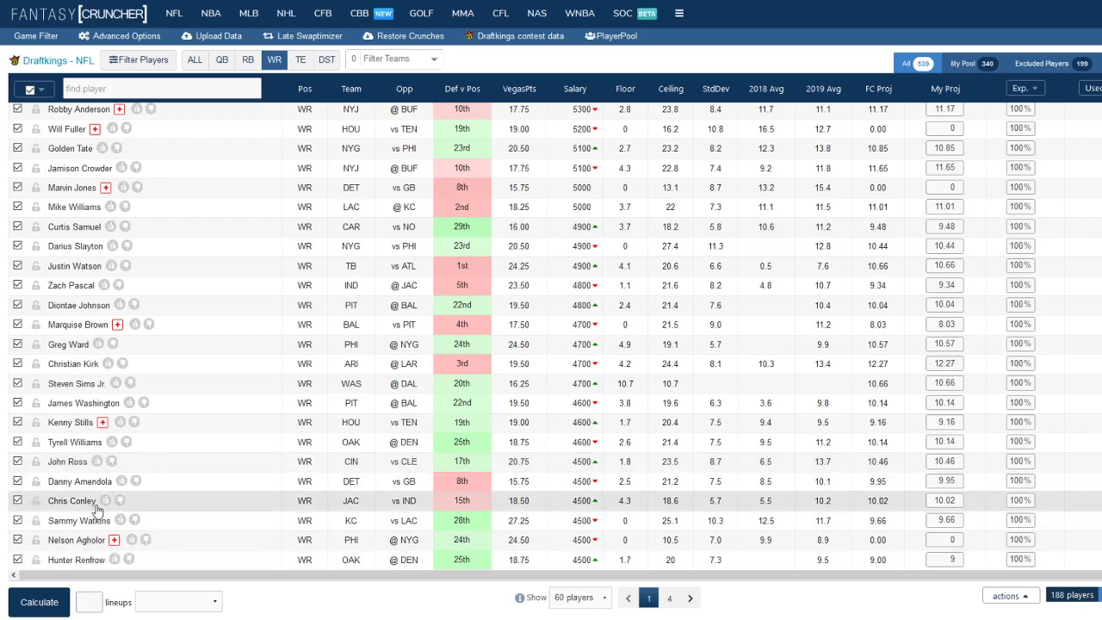
left_click(94, 561)
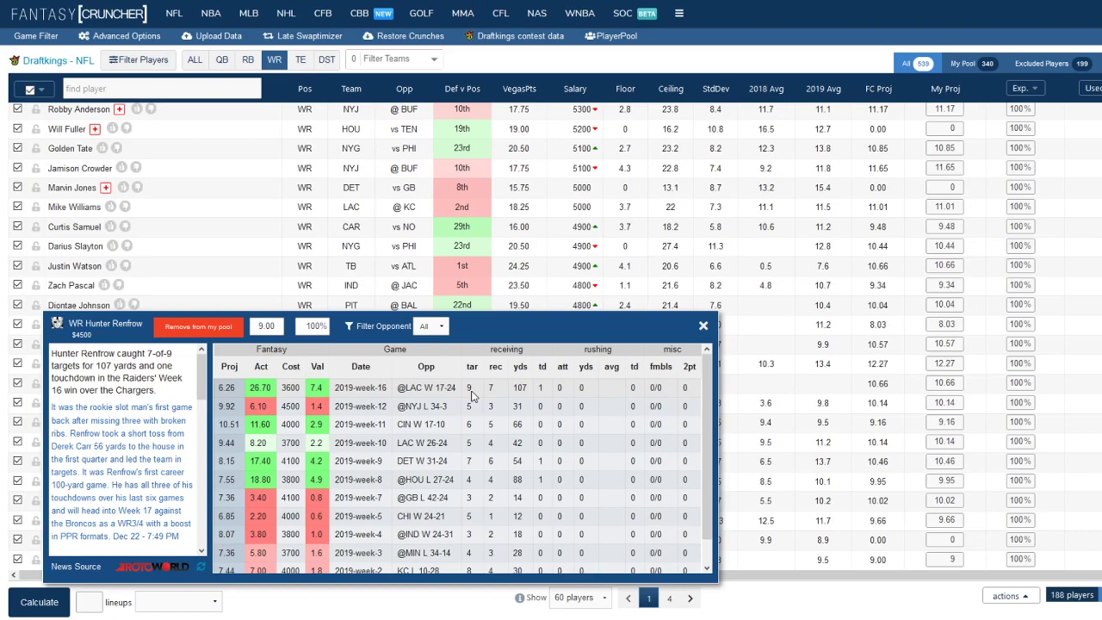
left_click(702, 326)
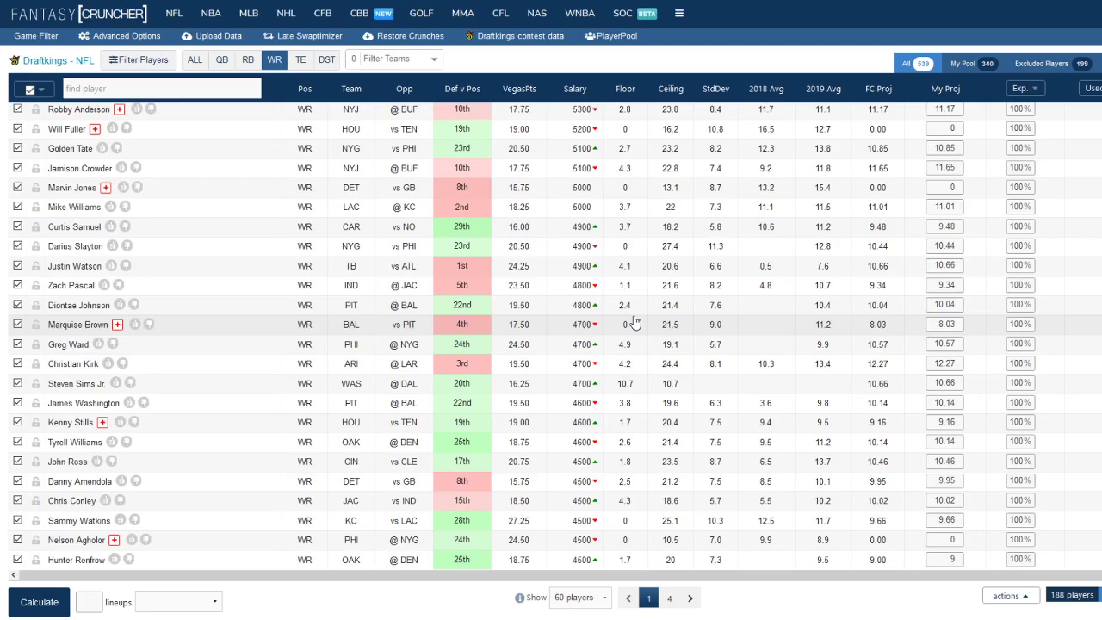
left_click(693, 598)
scroll(616, 430, "up", 10)
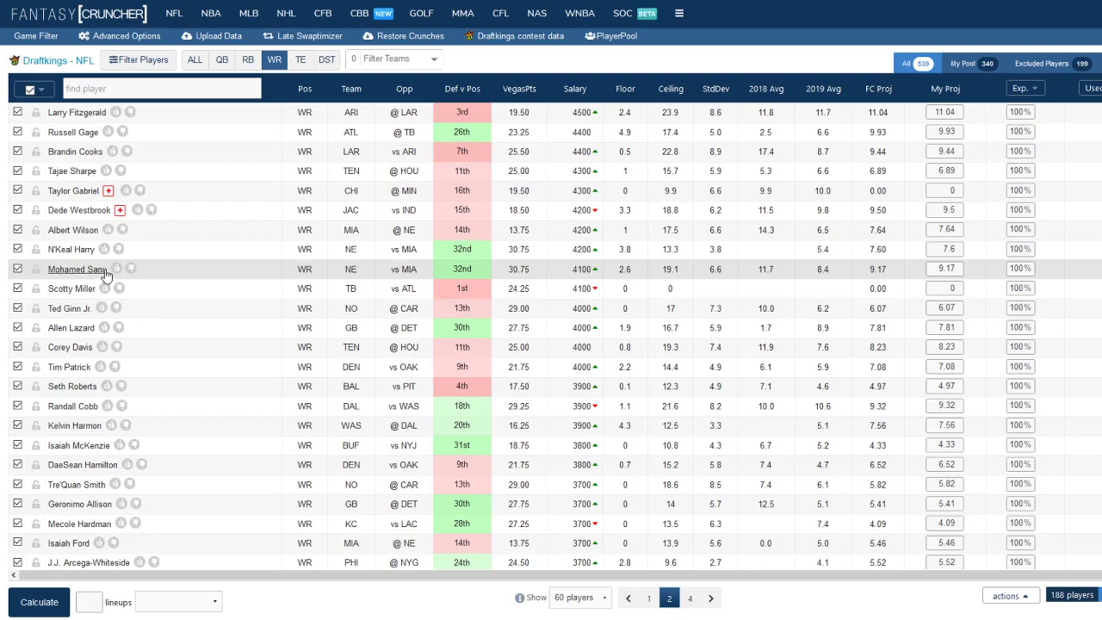
Examine the tight ends' matchups, salaries and projections from the most expensive down to the cheaper options
left_click(301, 60)
left_click(649, 600)
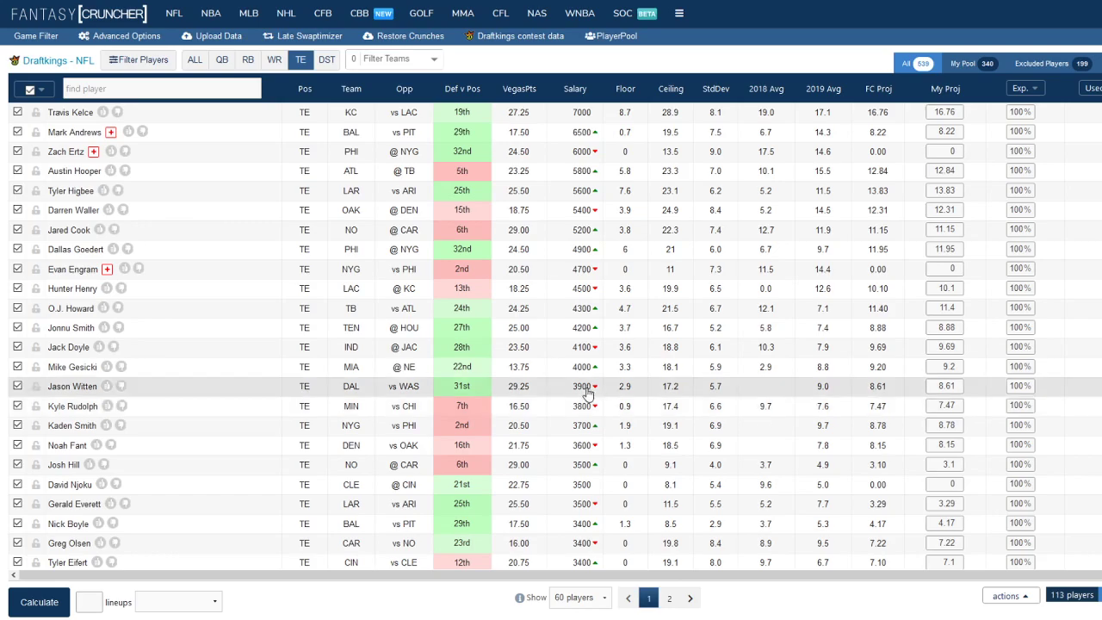
scroll(584, 394, "down", 2)
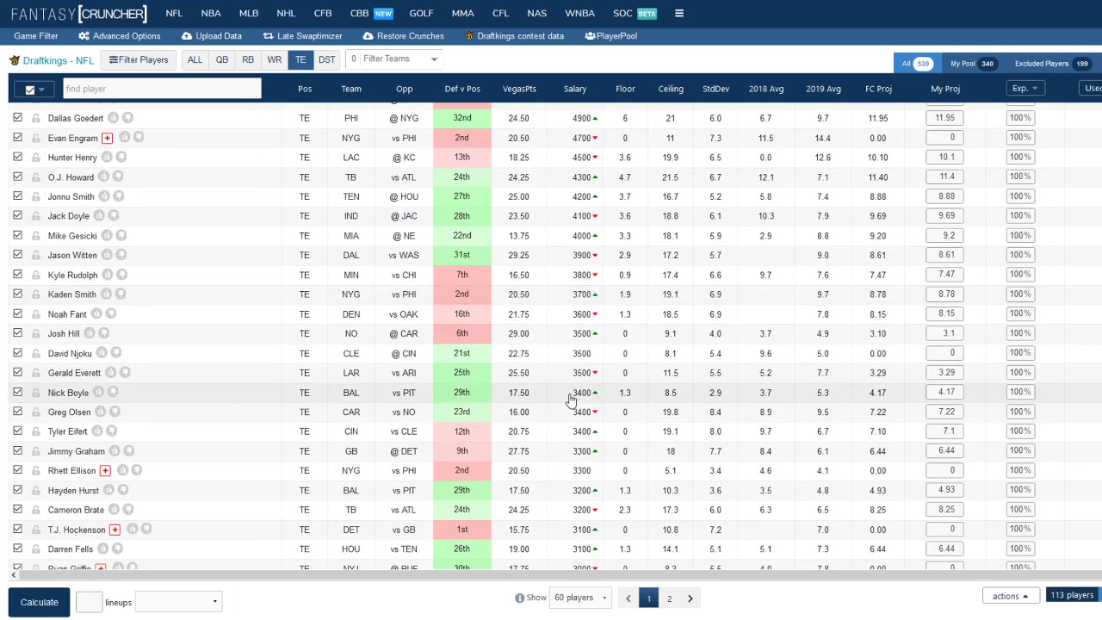
scroll(529, 499, "down", 1)
scroll(523, 498, "down", 1)
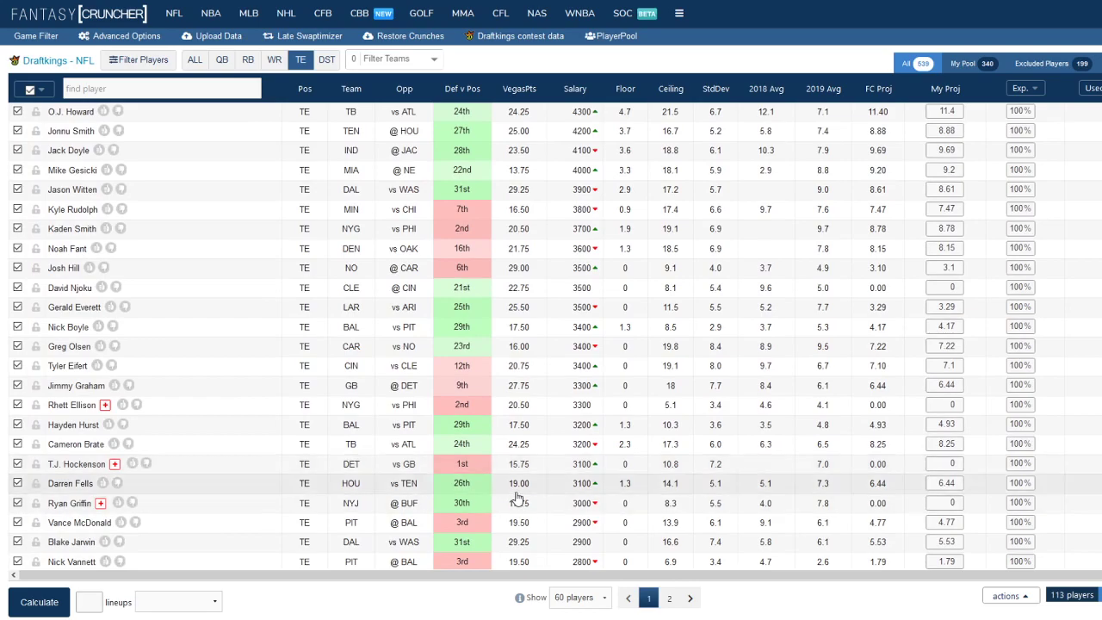
scroll(516, 497, "up", 3)
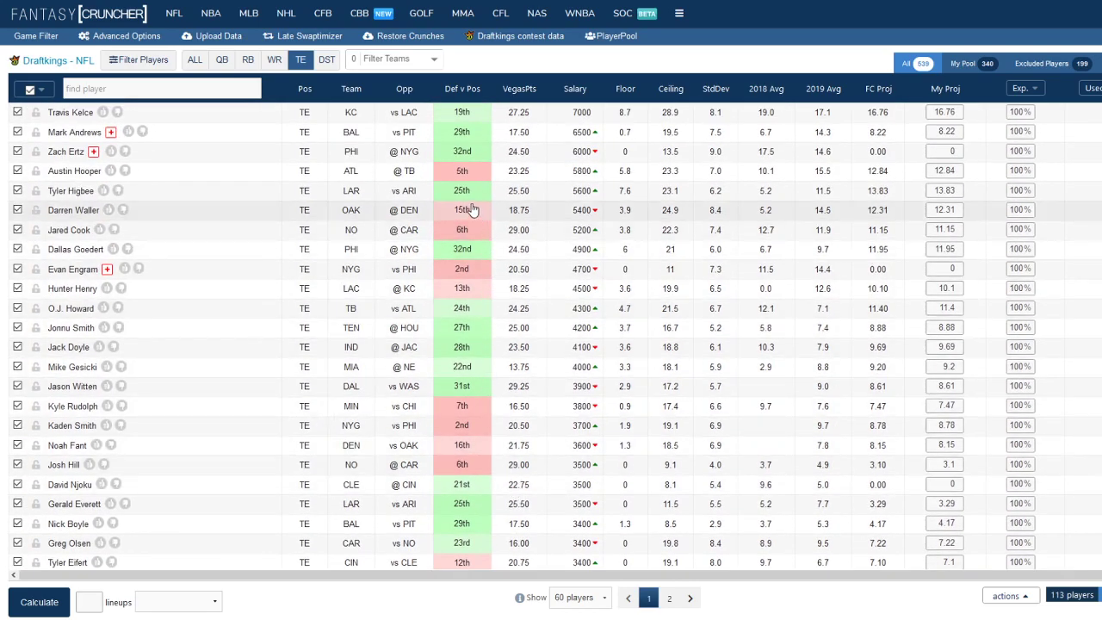
List only the team defenses to examine their matchups, salaries and projections
left_click(327, 61)
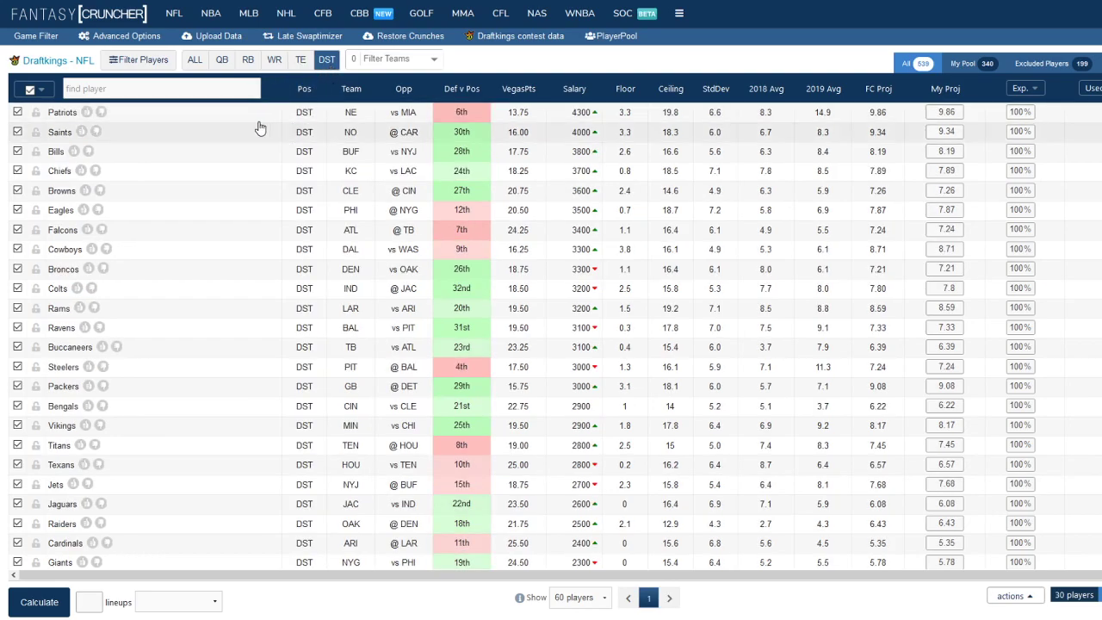